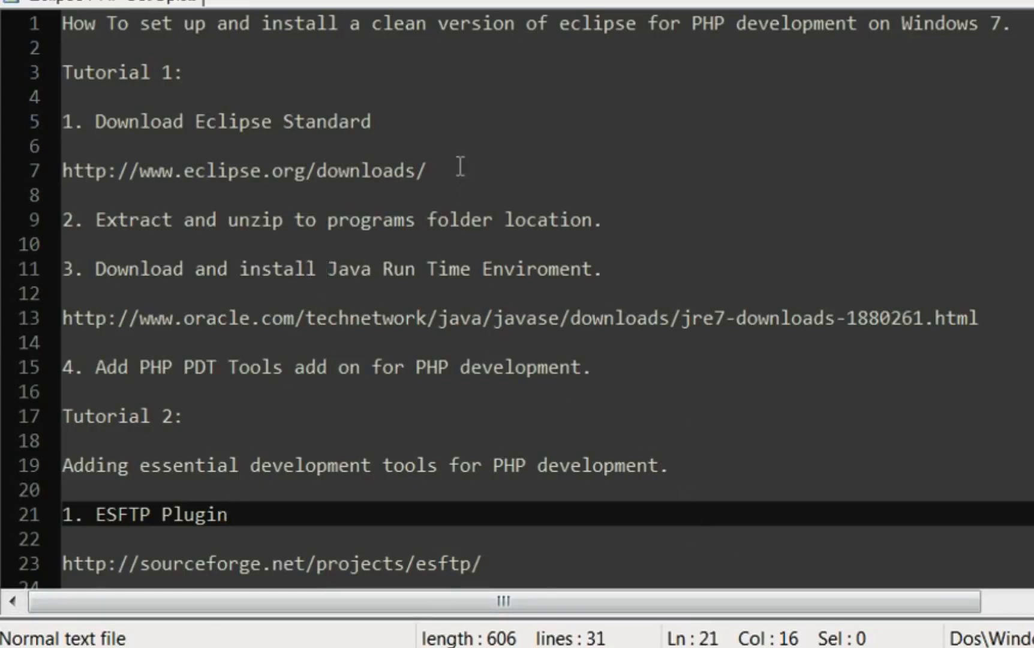
# Open the Eclipse downloads page listed in the notes in Firefox and look over the available Eclipse packages
pyautogui.moveTo(448, 167); pyautogui.dragTo(51, 167)
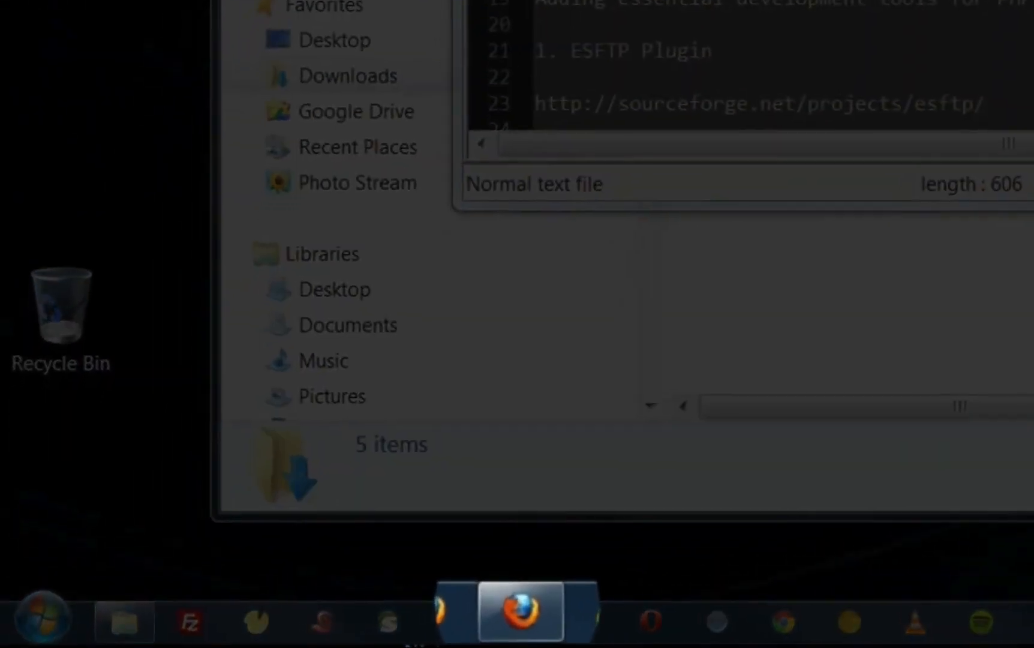
pyautogui.click(520, 611)
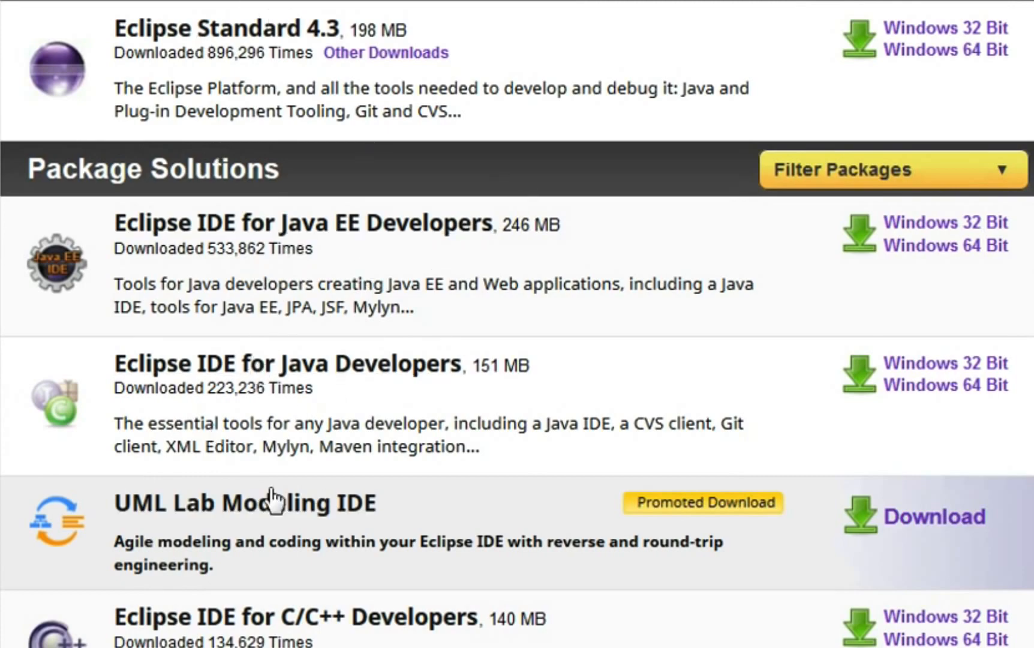
pyautogui.scroll(-3, 243, 607)
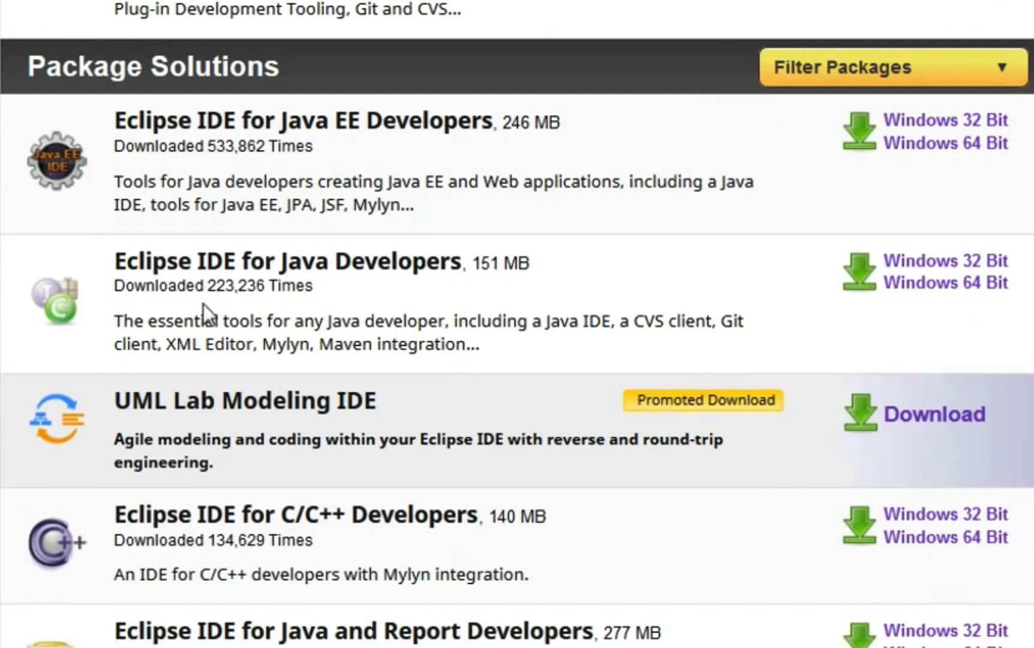
pyautogui.scroll(3, 203, 304)
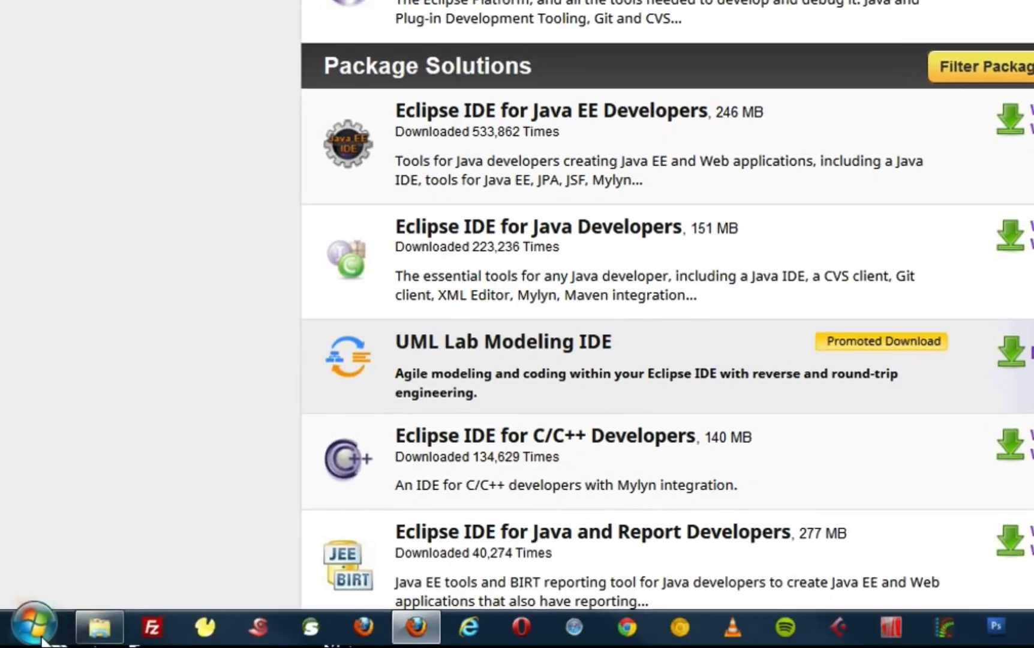
# View the computer's system properties to check whether Windows is 32-bit or 64-bit
pyautogui.click(35, 623)
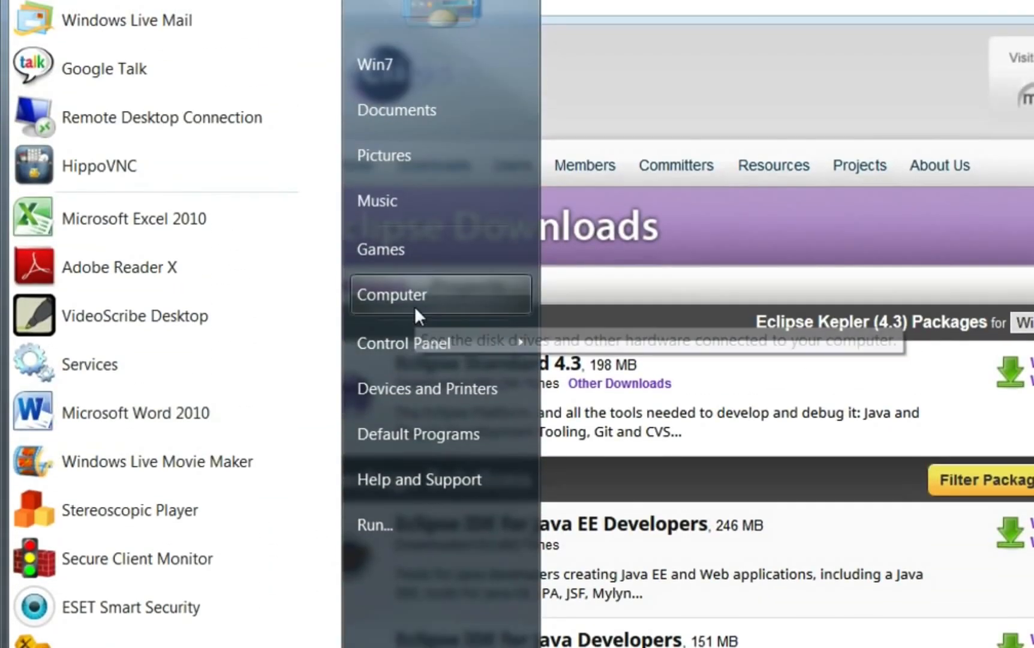
pyautogui.rightClick(415, 306)
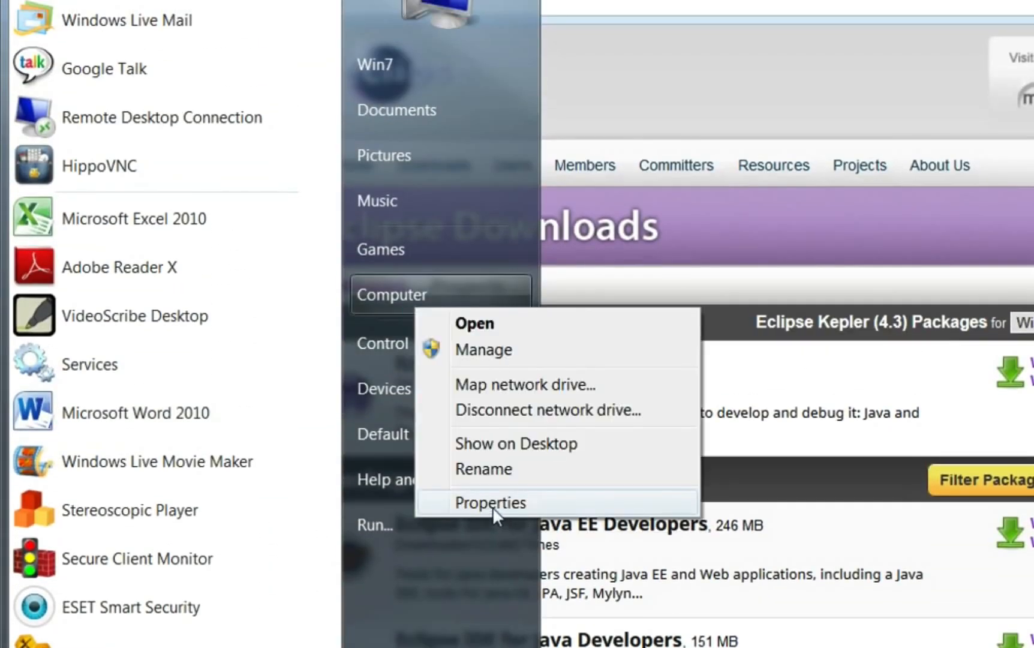
pyautogui.click(491, 504)
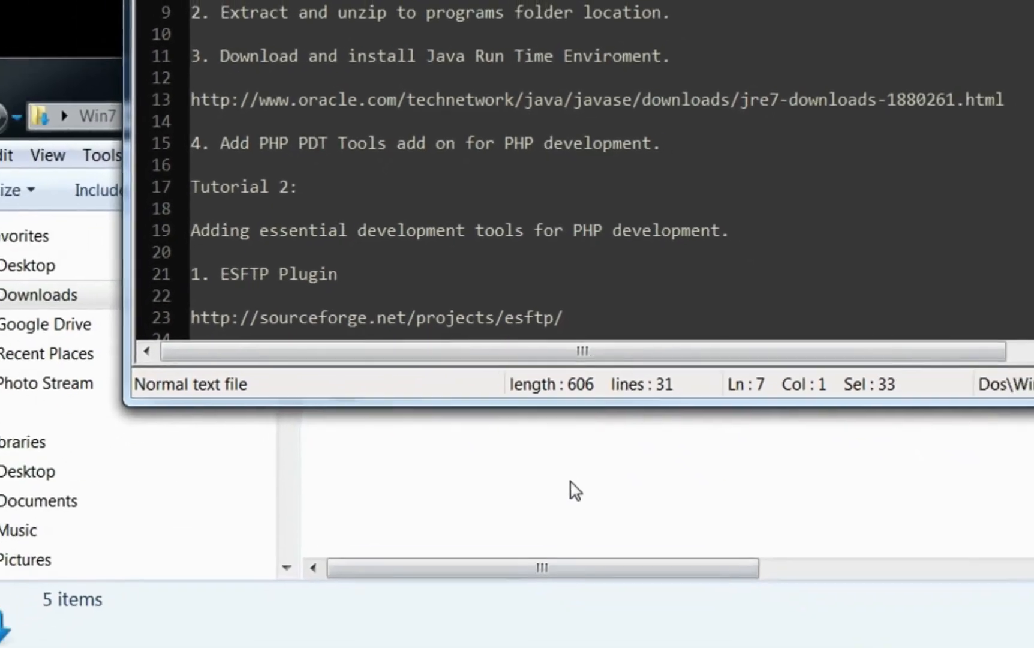
# Extract eclipse-standard-kepler-R-win32-x86_64.zip directly into the Downloads folder
pyautogui.click(570, 489)
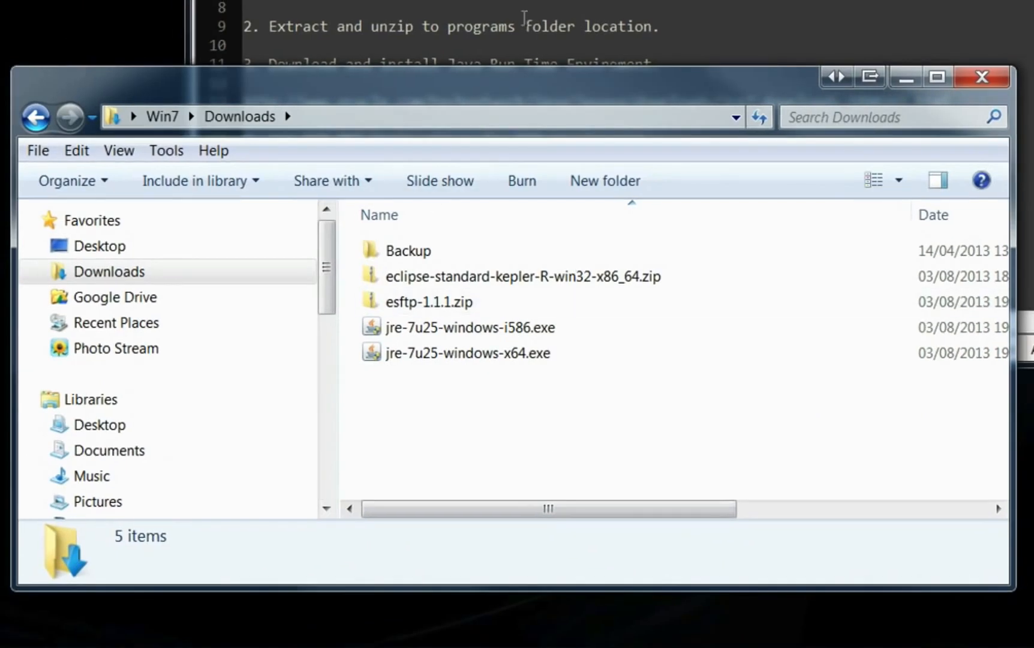
pyautogui.click(465, 279)
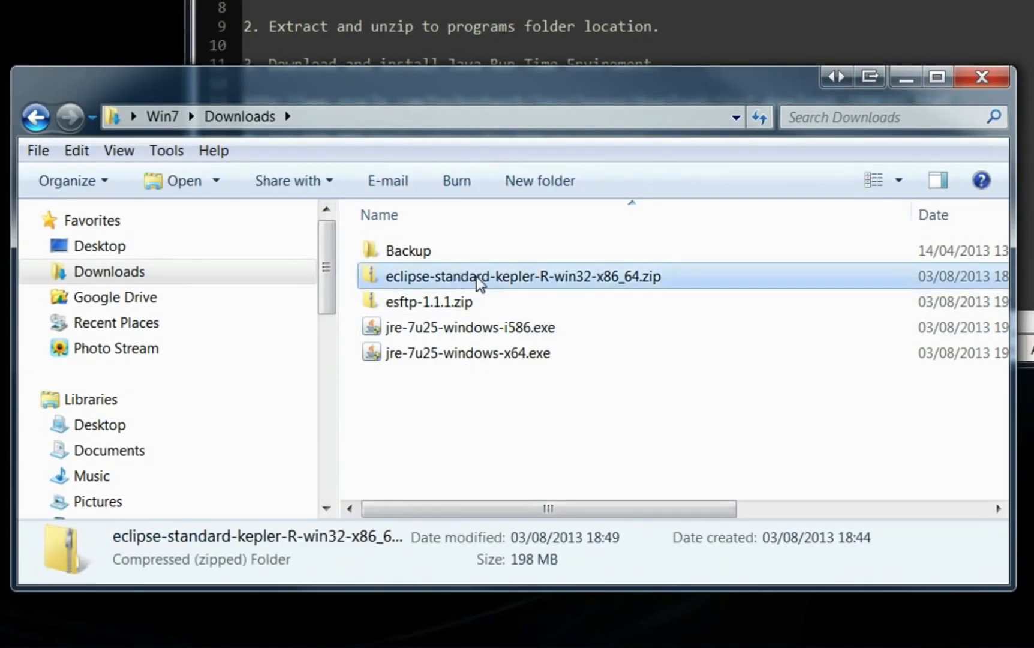
pyautogui.rightClick(478, 279)
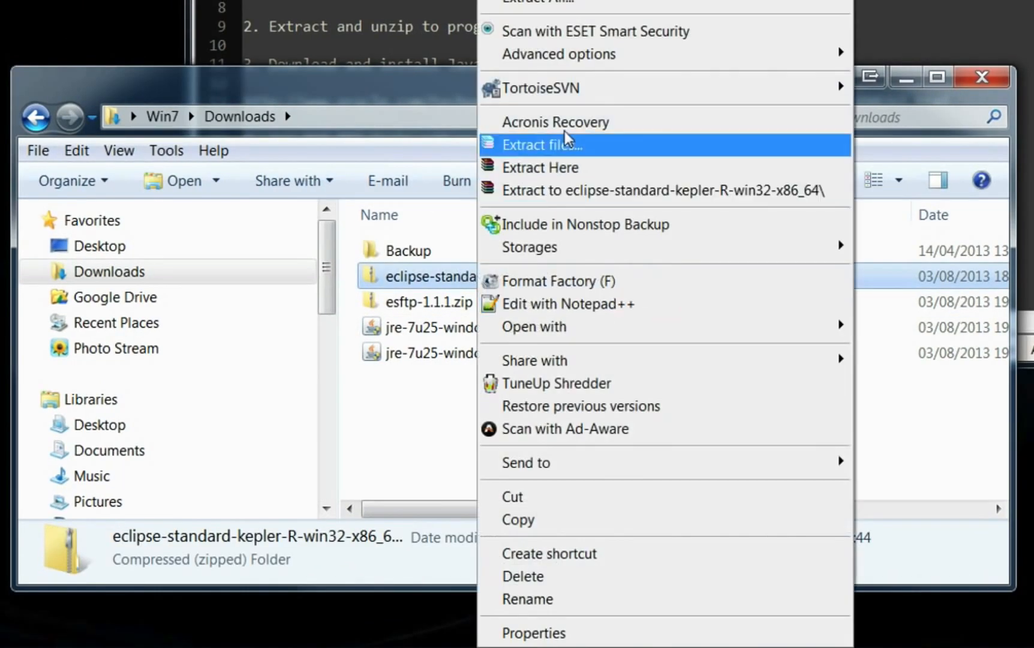
pyautogui.click(569, 166)
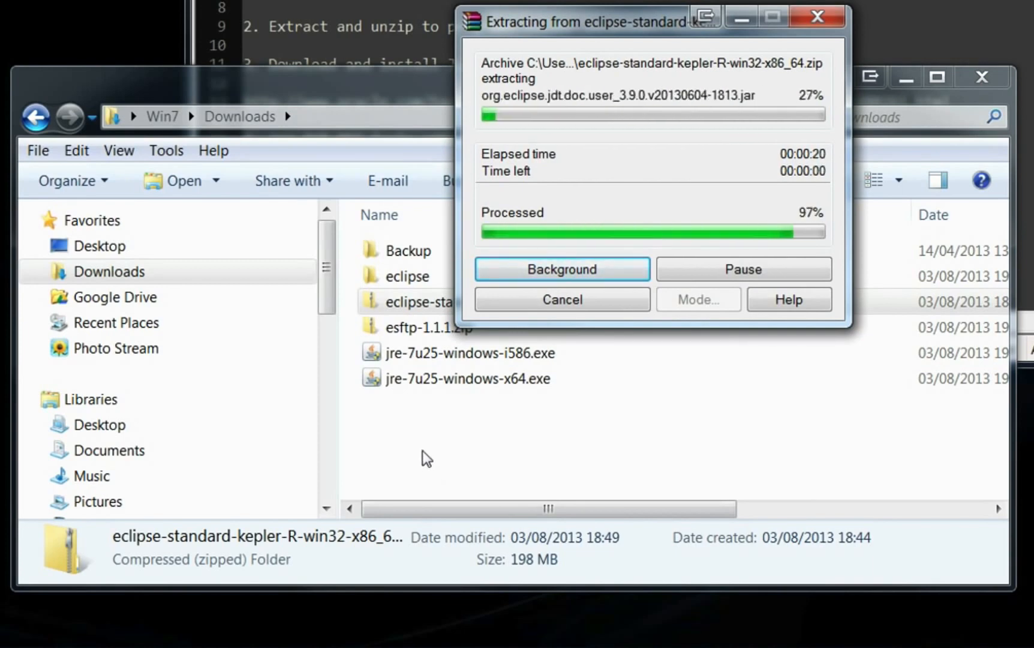
# Copy the extracted eclipse folder from Downloads into C:\Program Files, granting administrator permission
pyautogui.click(432, 278)
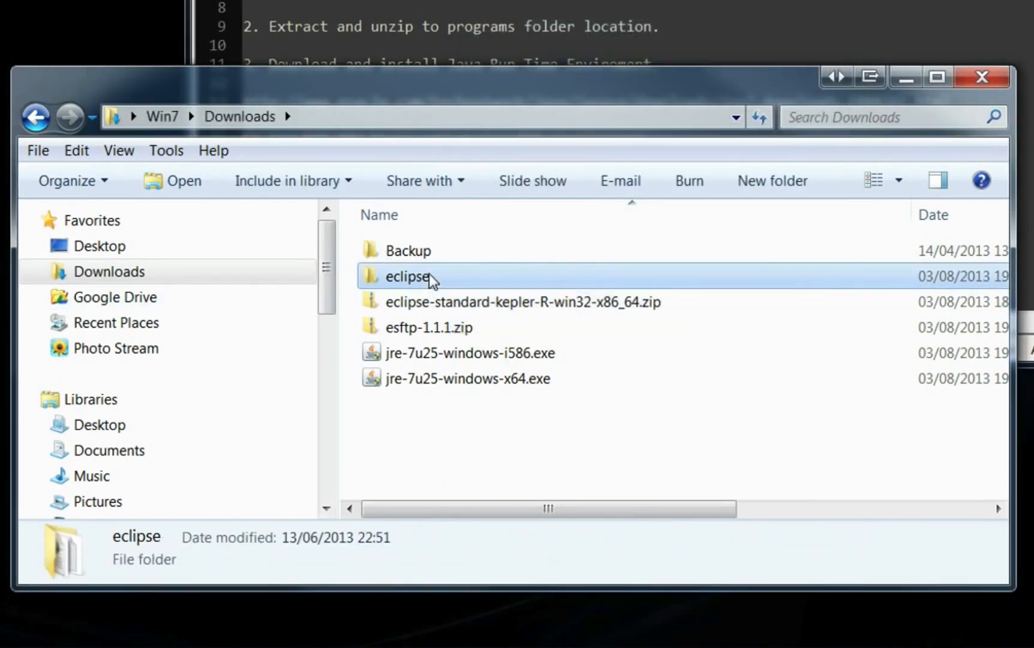
pyautogui.rightClick(431, 279)
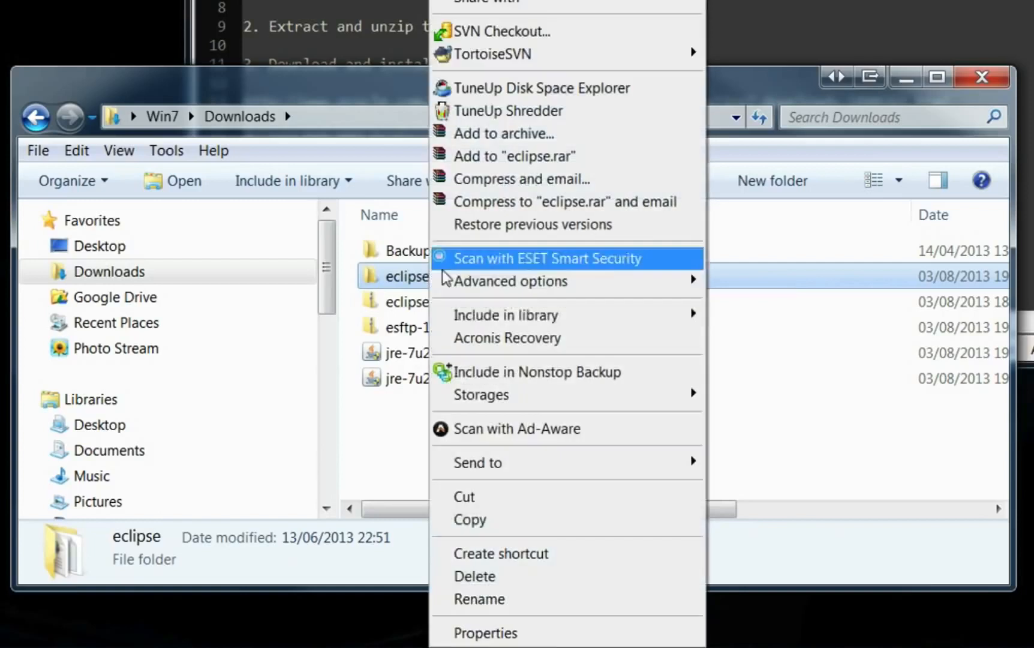
pyautogui.click(477, 523)
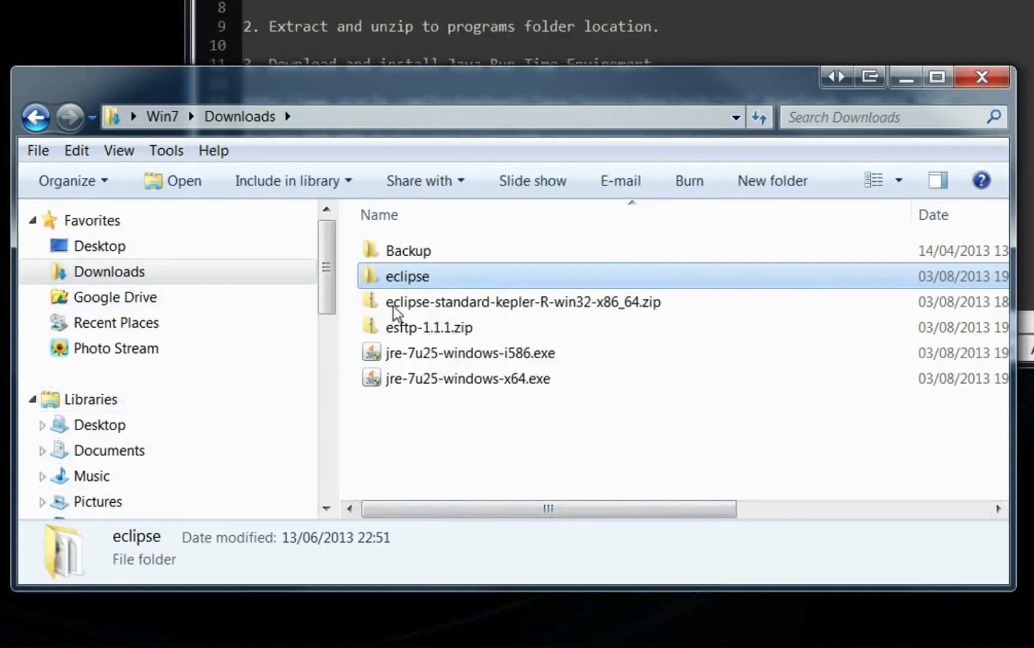
pyautogui.moveTo(324, 272); pyautogui.dragTo(323, 359)
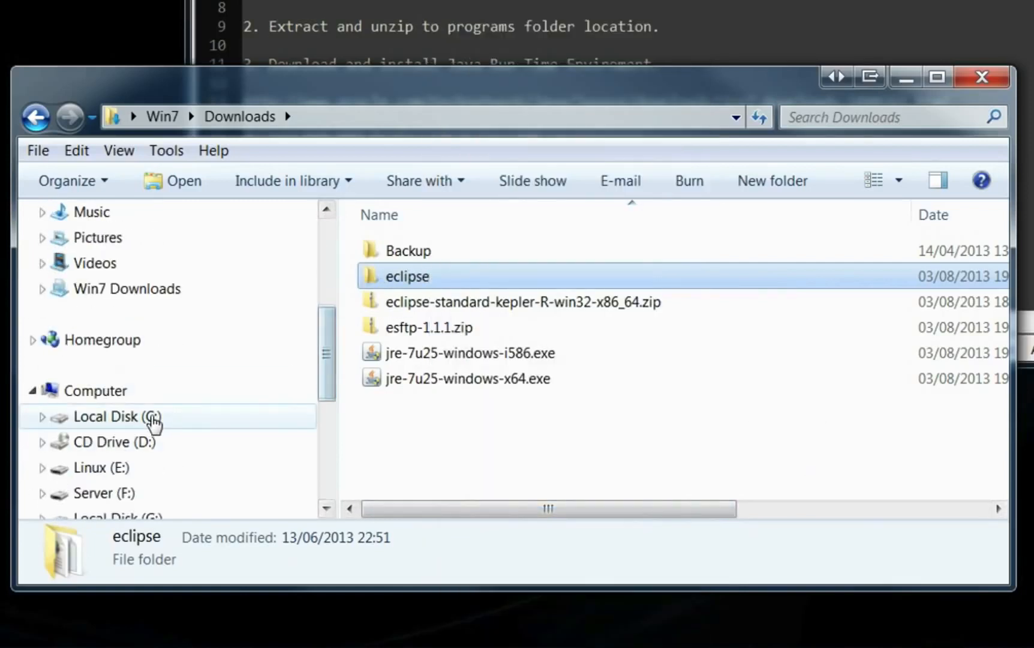
pyautogui.click(154, 420)
pyautogui.doubleClick(453, 330)
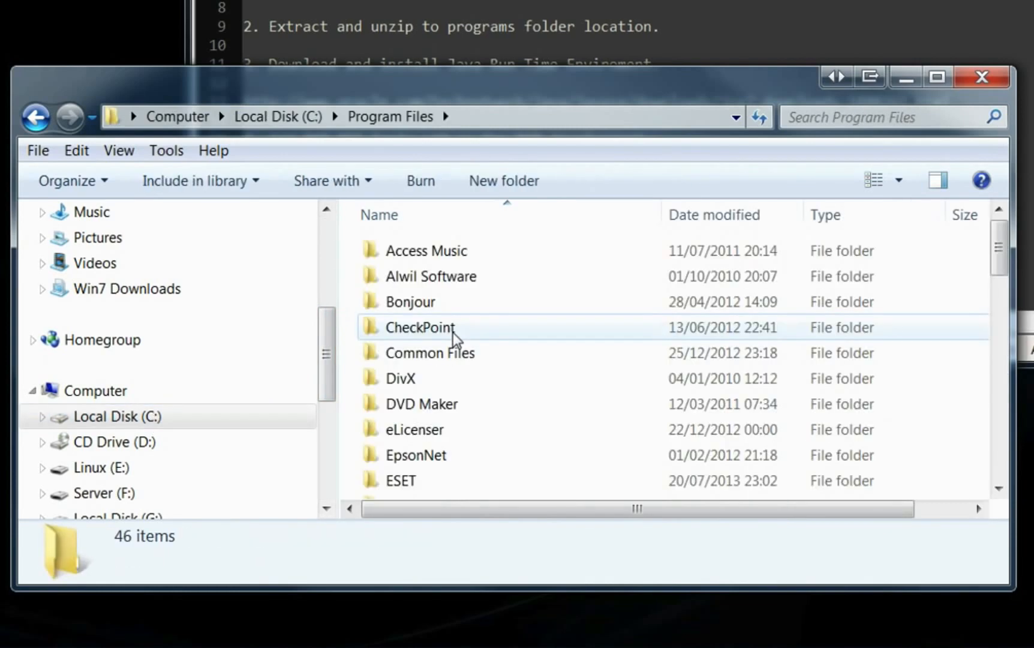
pyautogui.hotkey('ctrl', 'v')
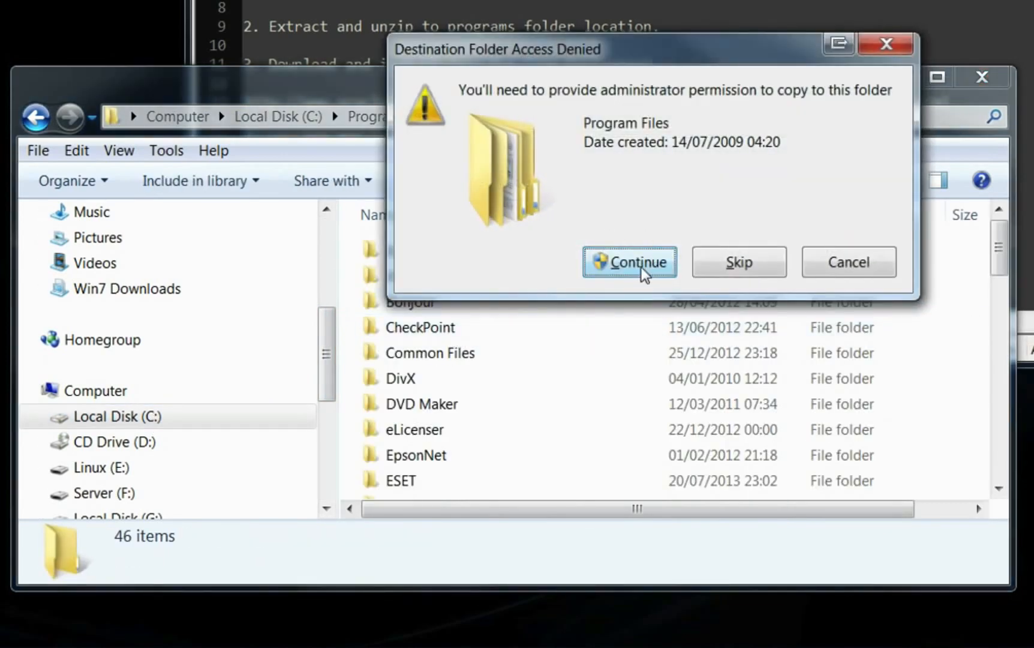
pyautogui.click(640, 264)
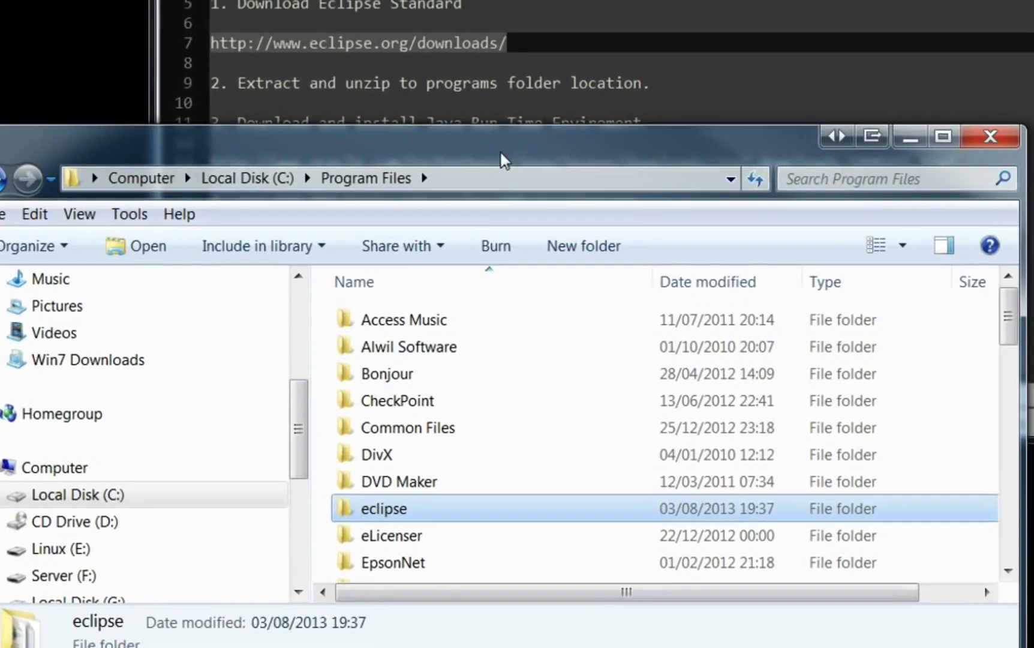
# Create a desktop shortcut to eclipse.exe from the eclipse folder in Program Files
pyautogui.doubleClick(390, 508)
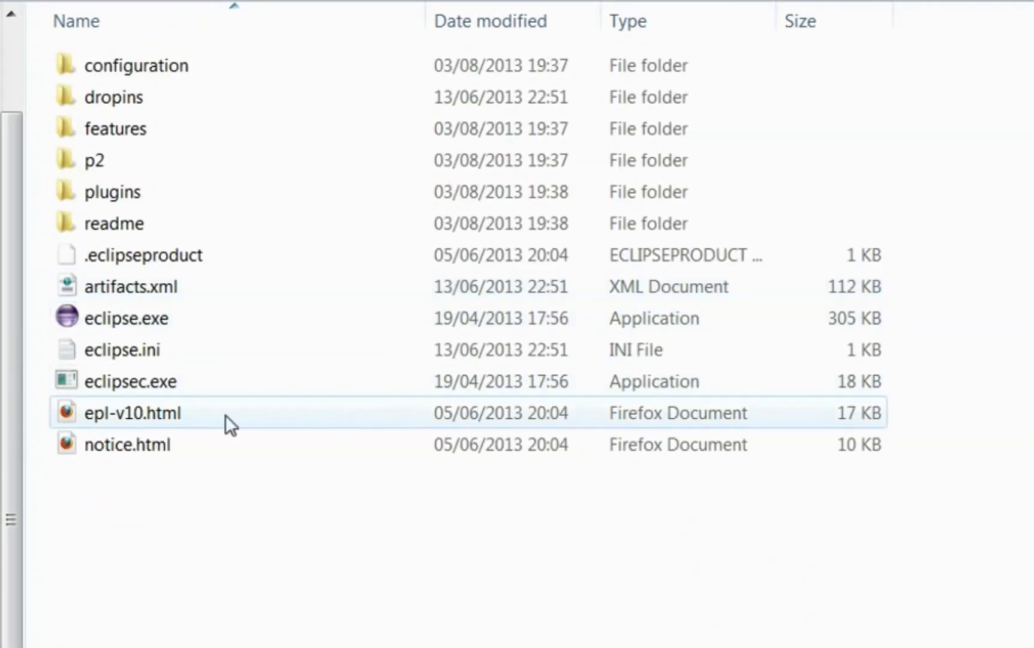
pyautogui.rightClick(127, 321)
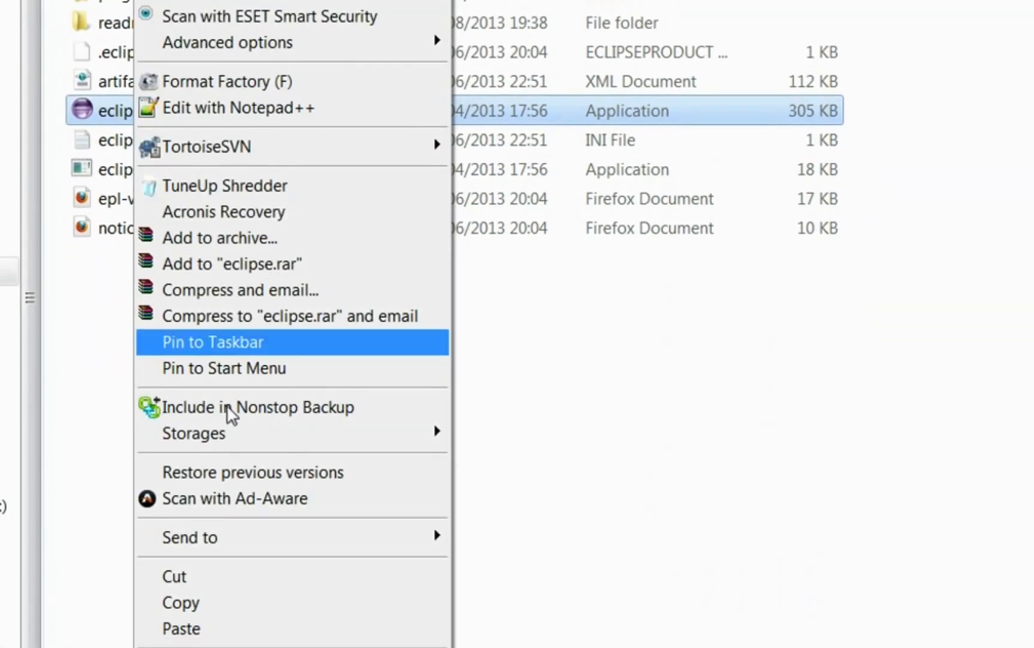
pyautogui.moveTo(252, 545)
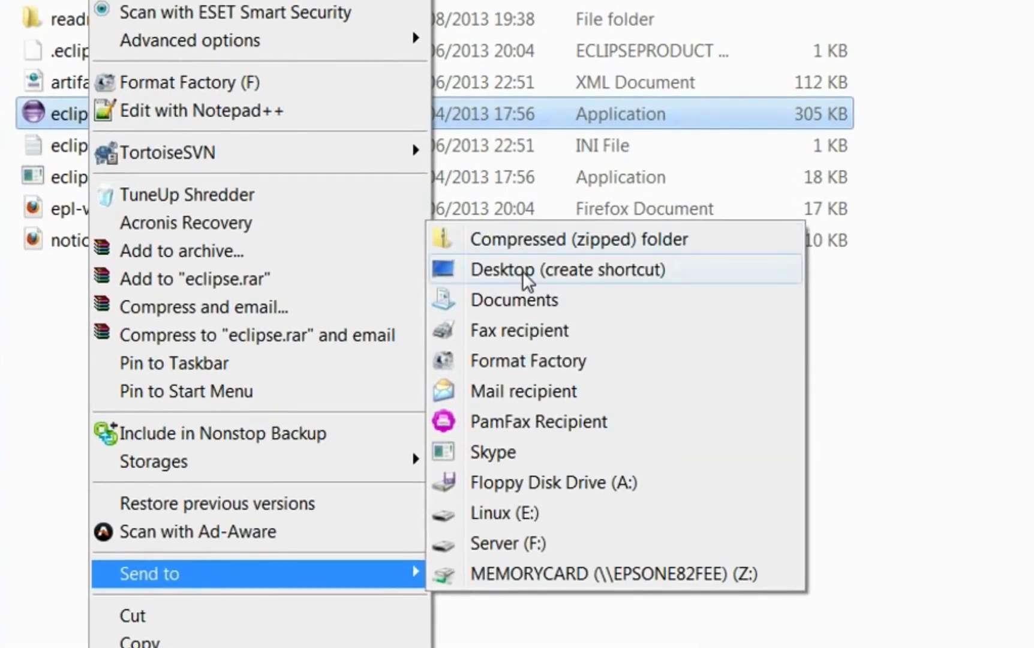
pyautogui.click(524, 271)
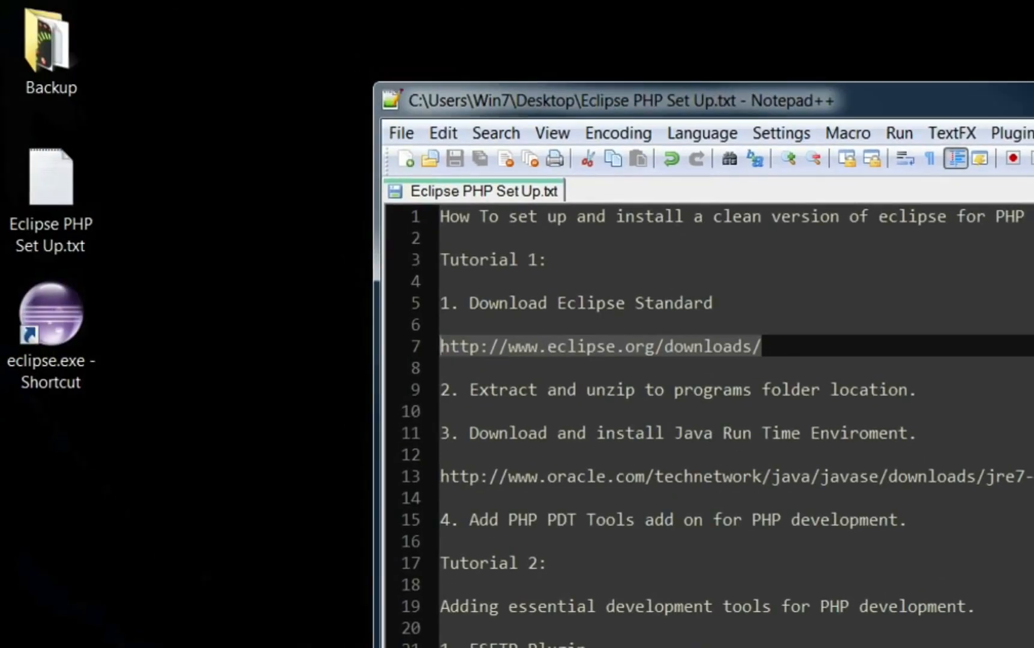
# Rename the eclipse.exe desktop shortcut to "Eclipse" and try to launch the program from it
pyautogui.click(49, 384)
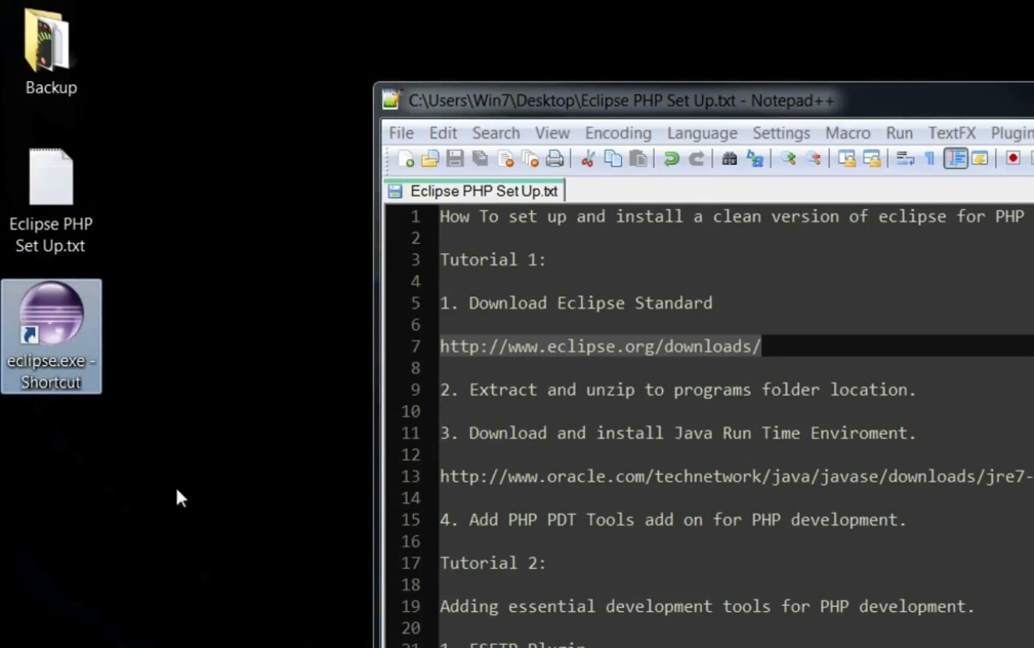
pyautogui.click(56, 386)
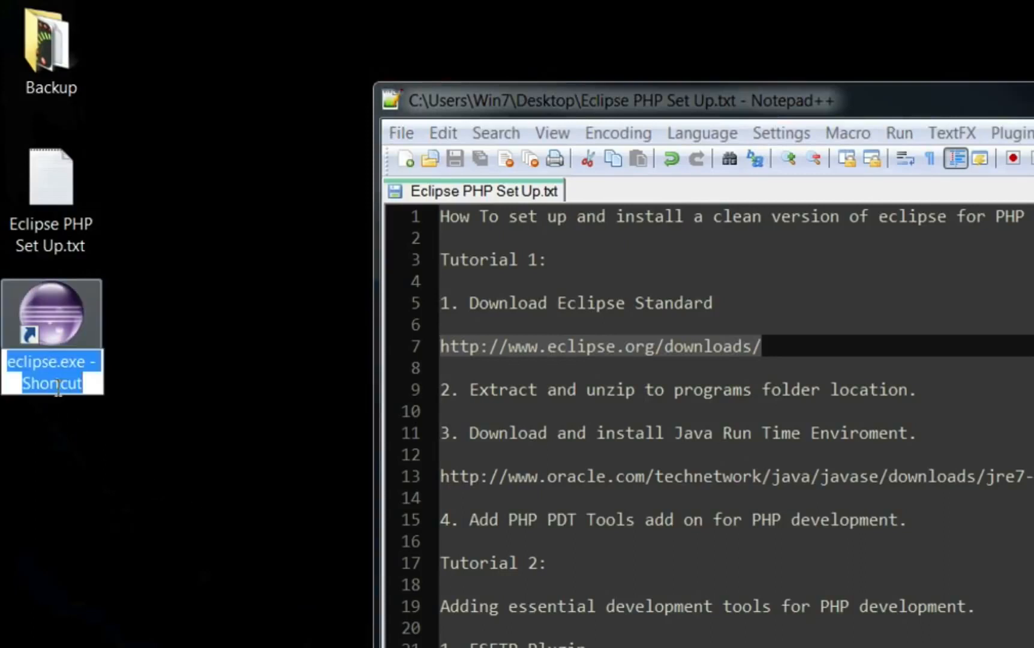
pyautogui.write('Eclipse')
pyautogui.press('Return')
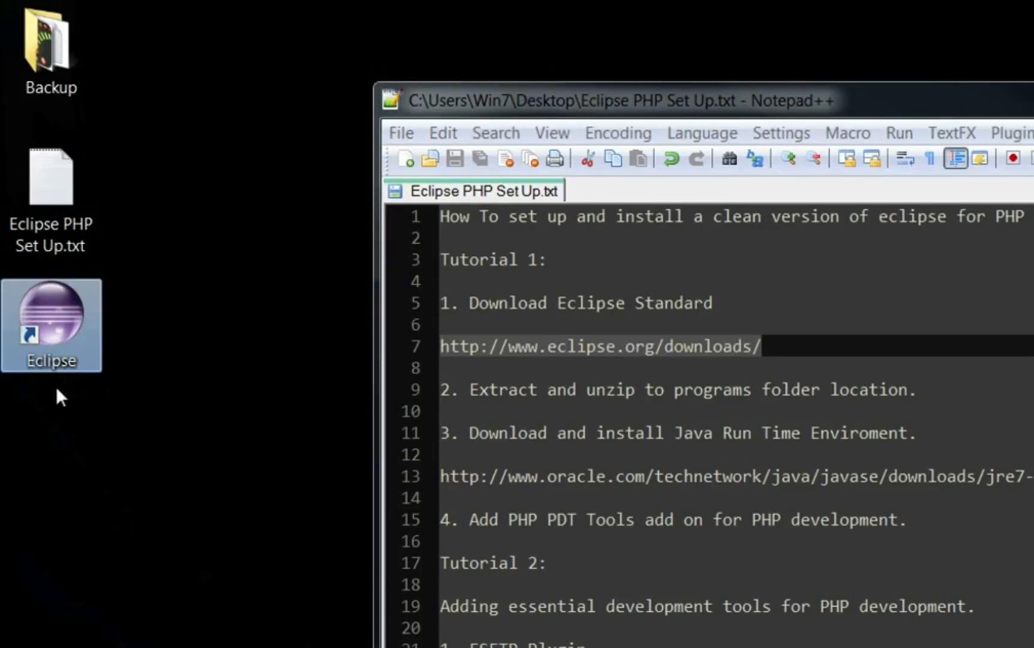
pyautogui.doubleClick(76, 313)
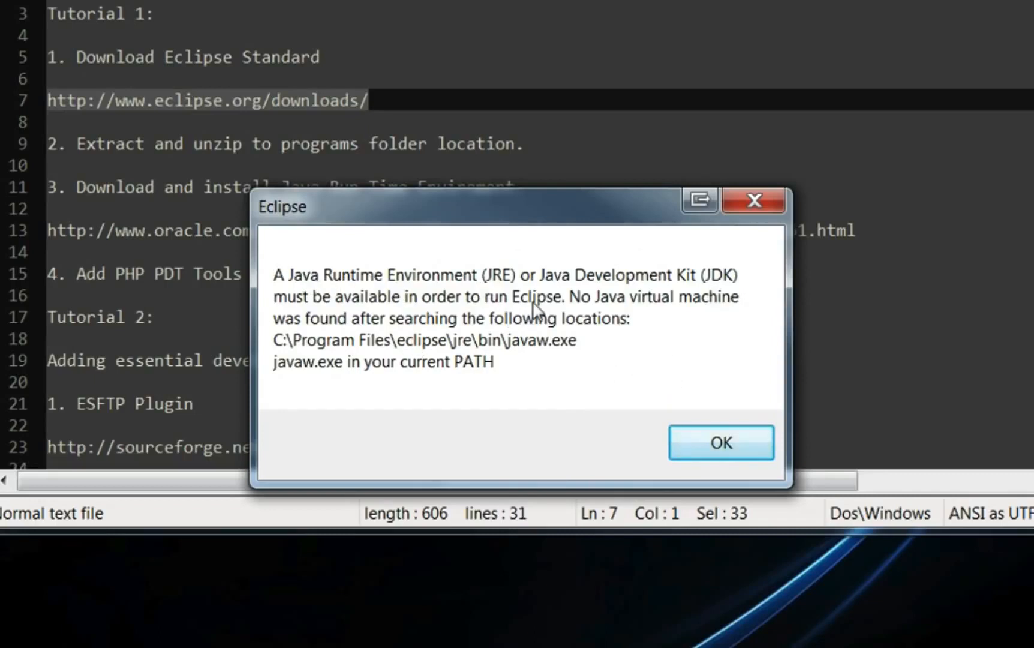
pyautogui.click(721, 453)
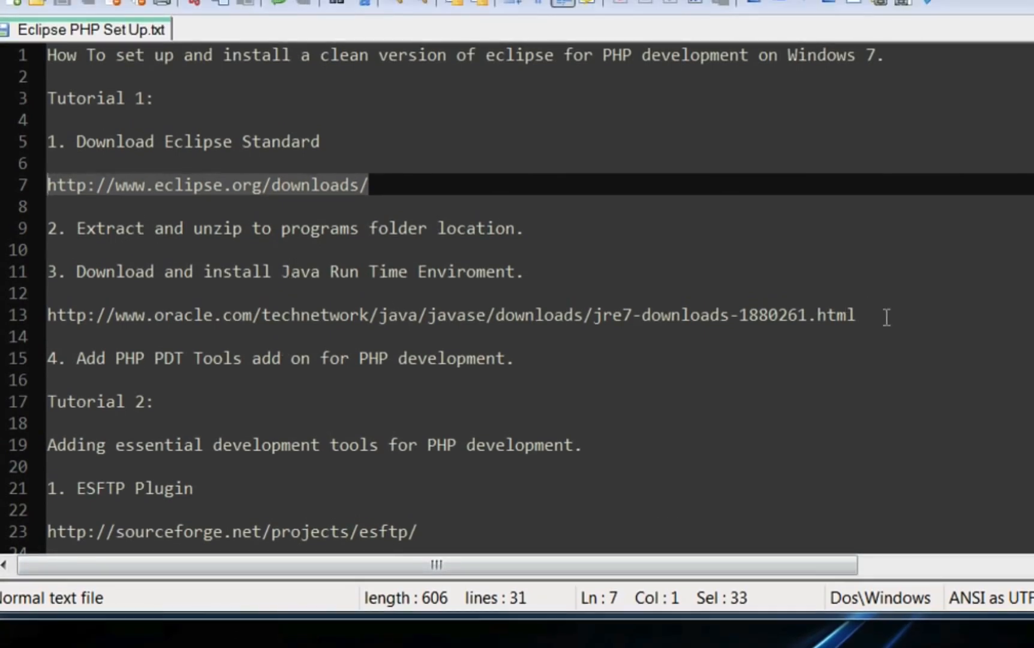
# Open the Oracle JRE 7 downloads address from the notes in Firefox and view the available Java Runtime installers
pyautogui.moveTo(886, 317); pyautogui.dragTo(48, 315)
pyautogui.hotkey('ctrl', 'c')
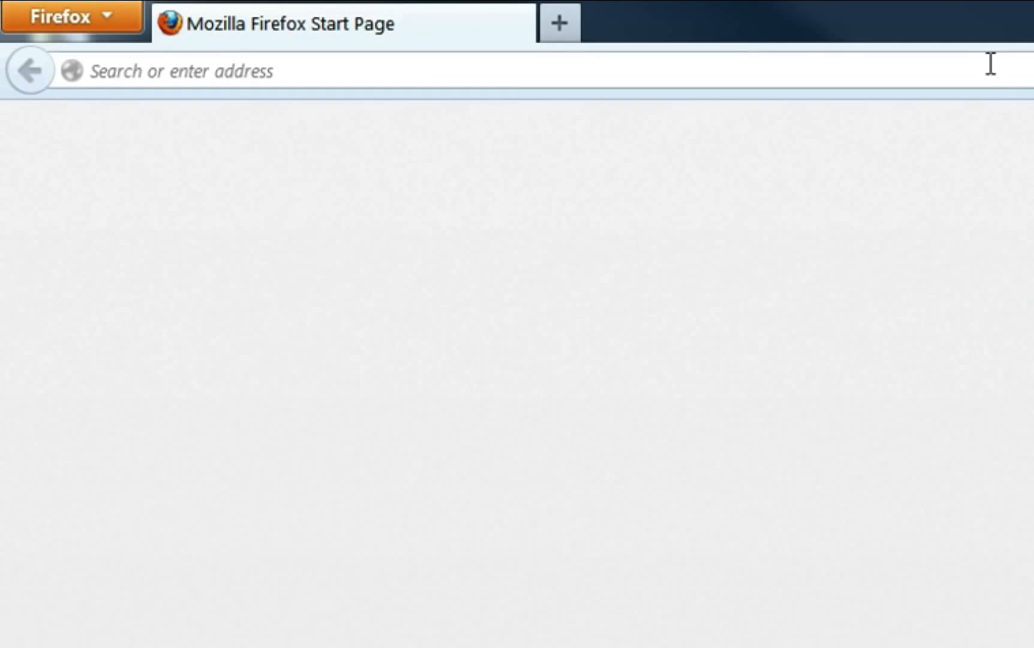
pyautogui.click(984, 66)
pyautogui.hotkey('ctrl', 'v')
pyautogui.press('Return')
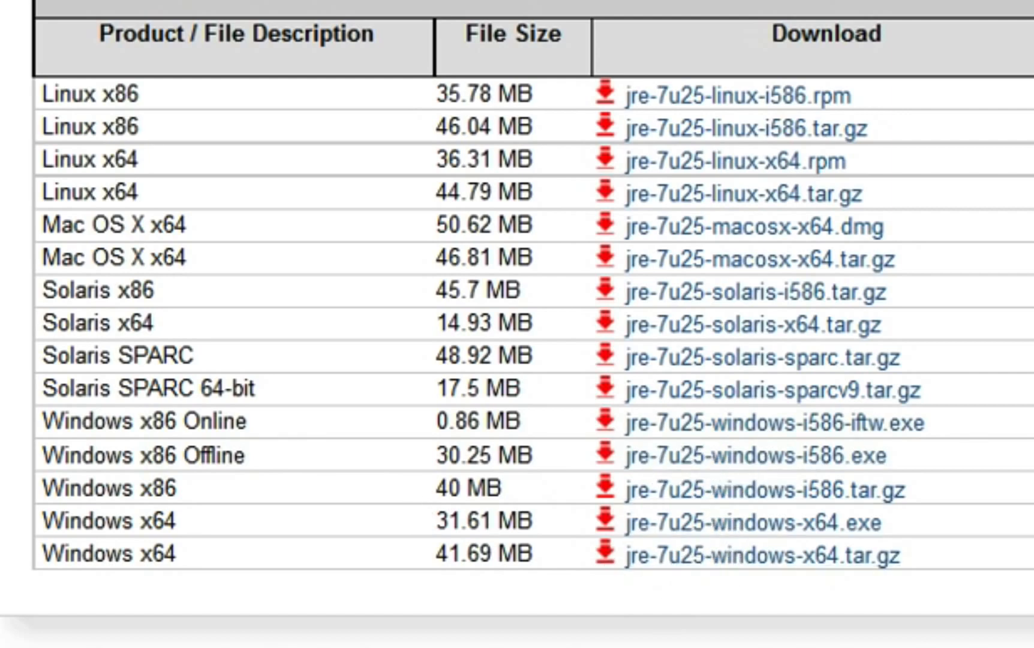
pyautogui.click(1033, 1)
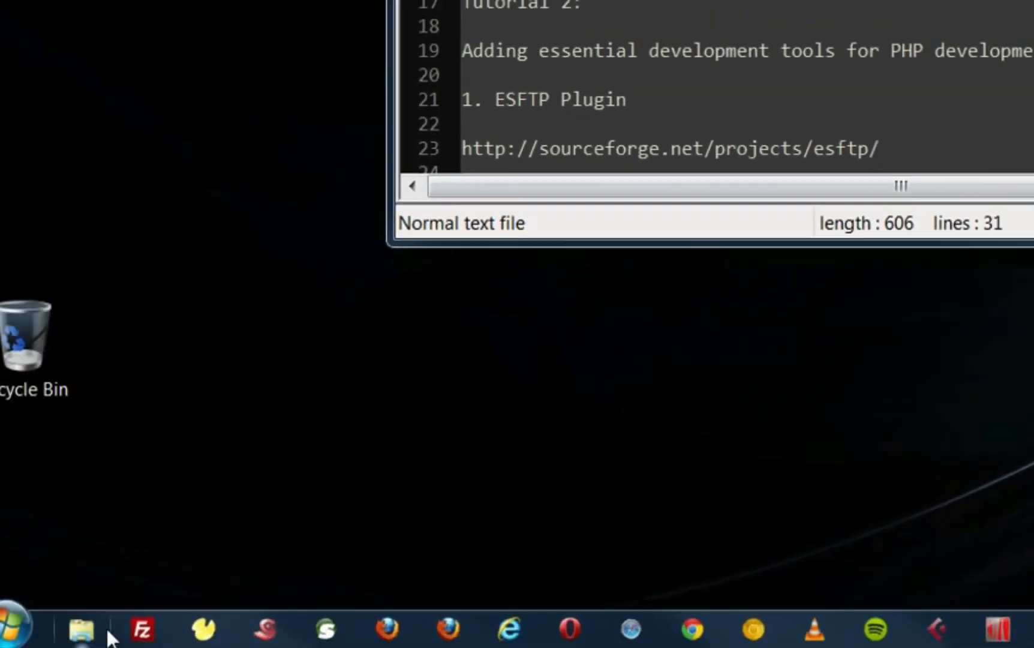
# Run jre-7u25-windows-x64.exe from the Downloads folder and start the Java installation with the default destination folder
pyautogui.click(81, 631)
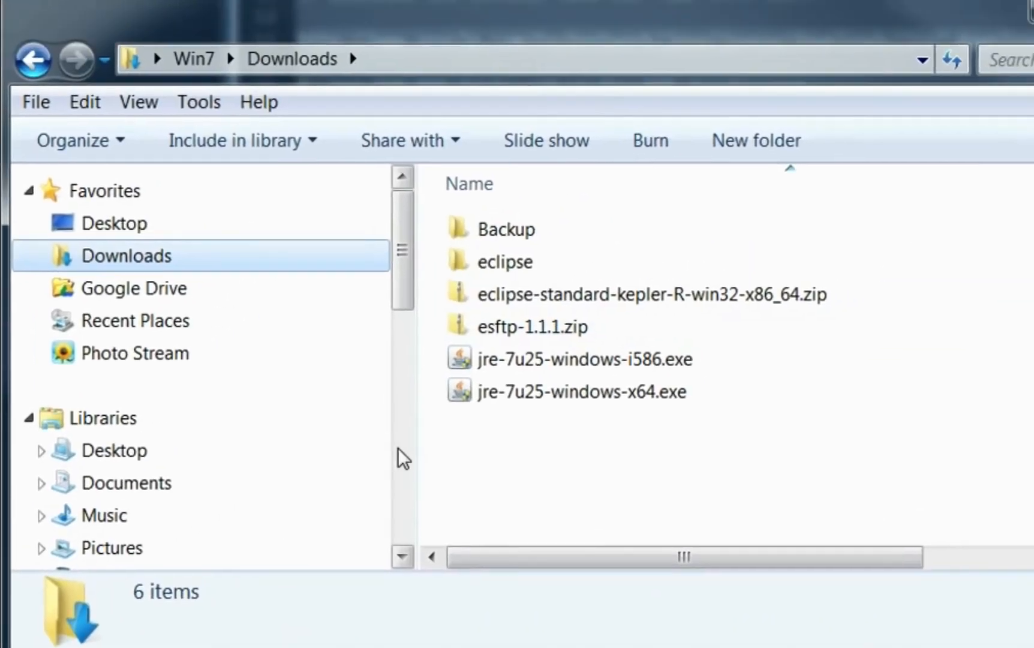
pyautogui.click(508, 443)
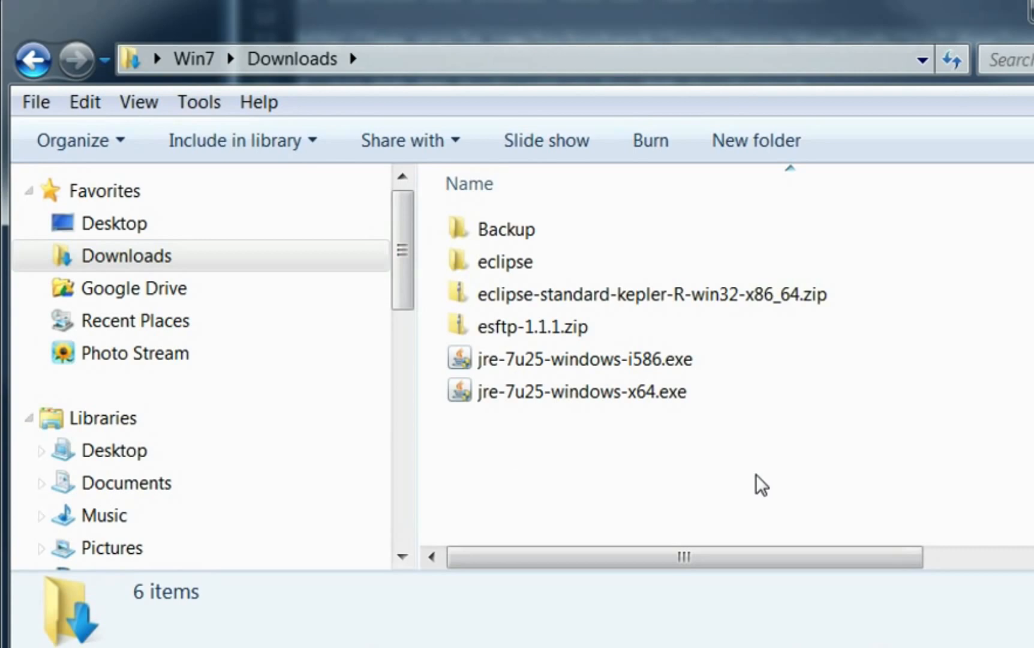
pyautogui.click(556, 397)
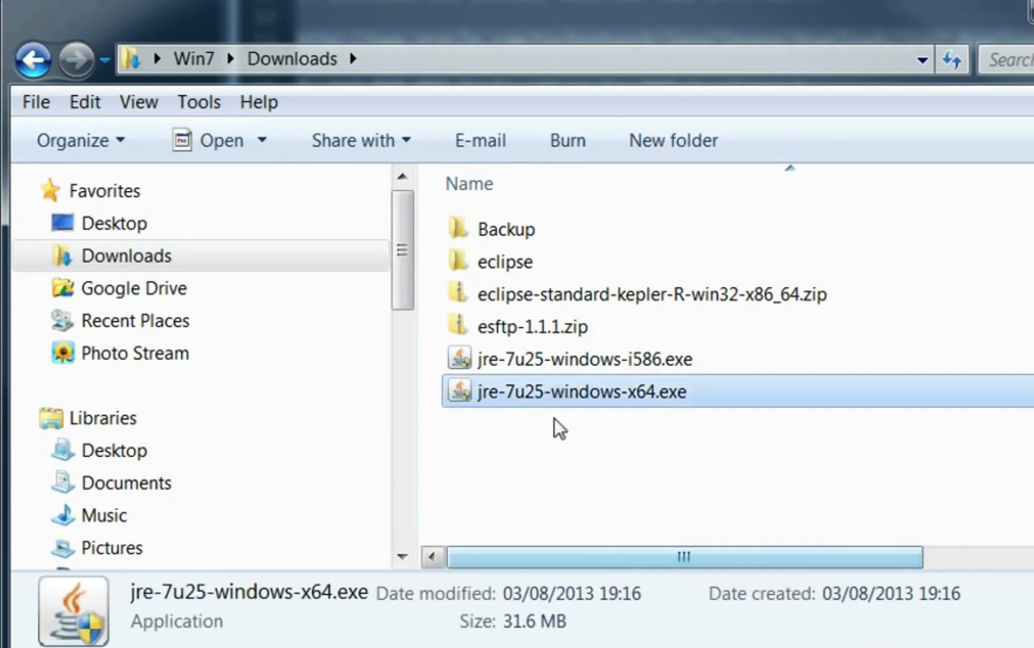
pyautogui.doubleClick(476, 397)
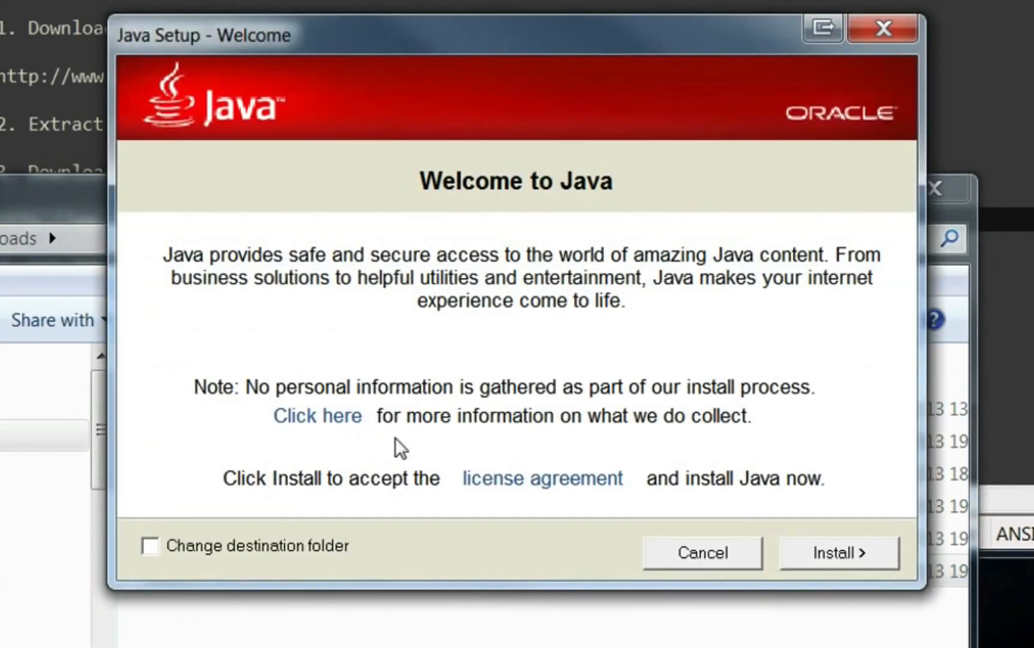
pyautogui.click(817, 557)
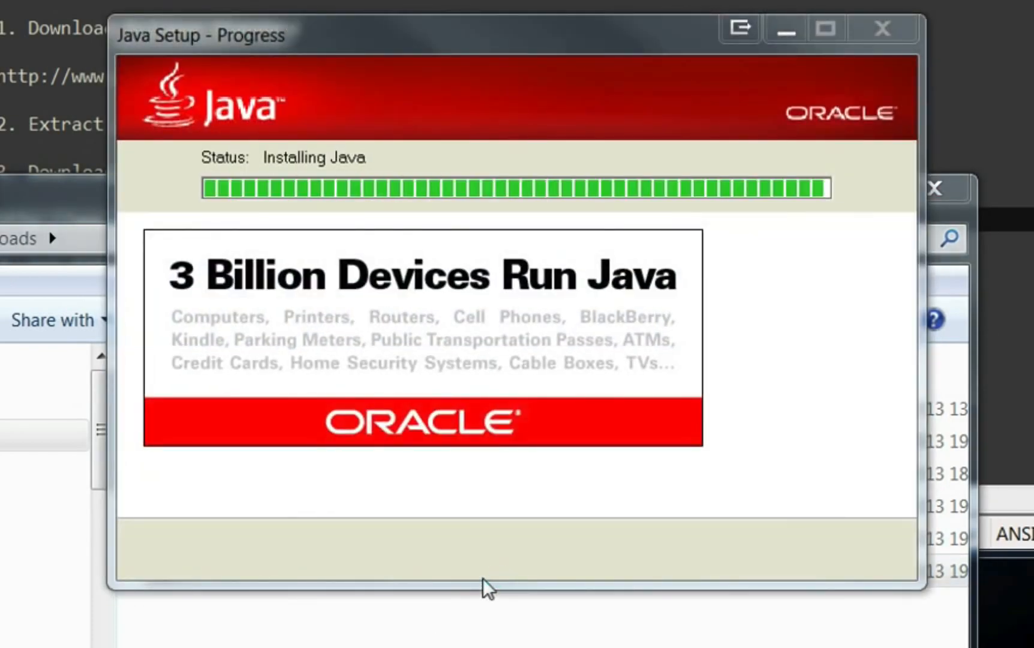
# Close the completed Java setup and launch Eclipse from its desktop shortcut
pyautogui.click(848, 555)
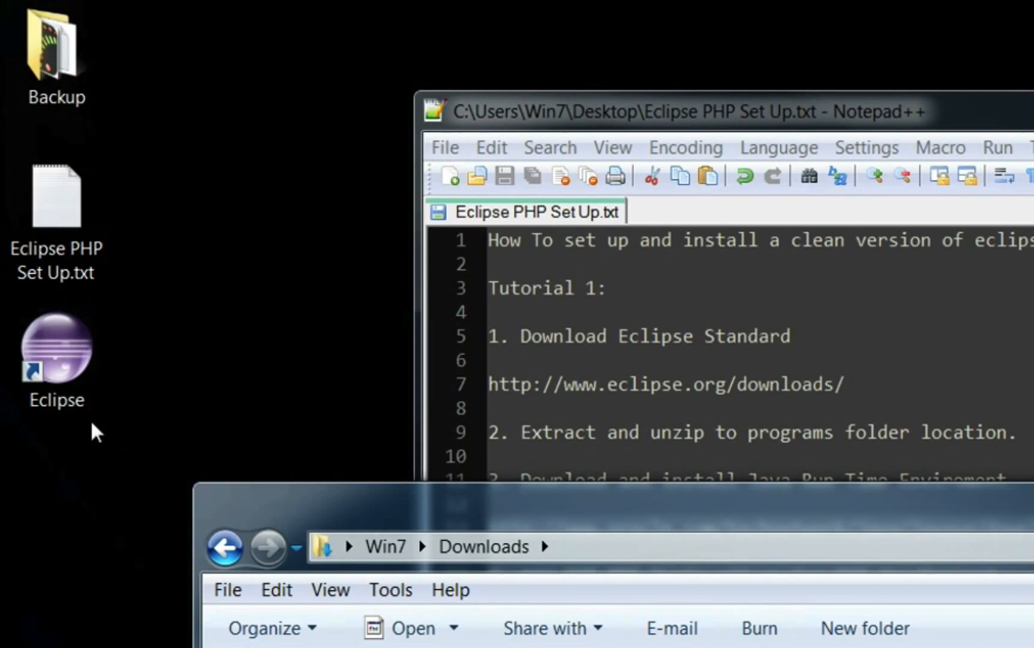
pyautogui.click(57, 384)
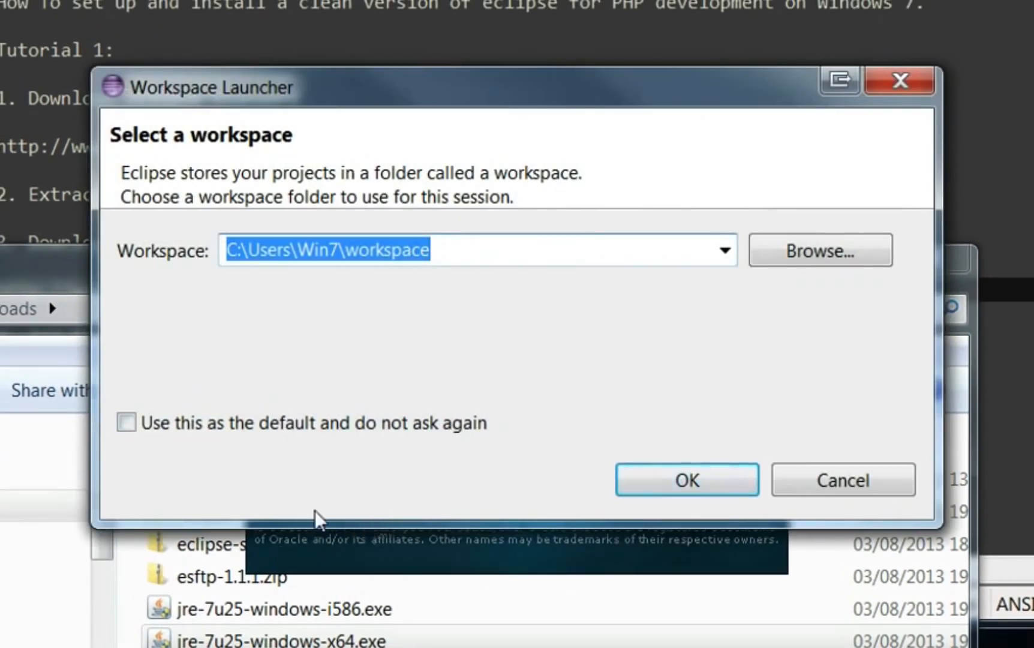
# Browse for a workspace location and create a folder named Workspace on Local Disk (N:)
pyautogui.click(783, 256)
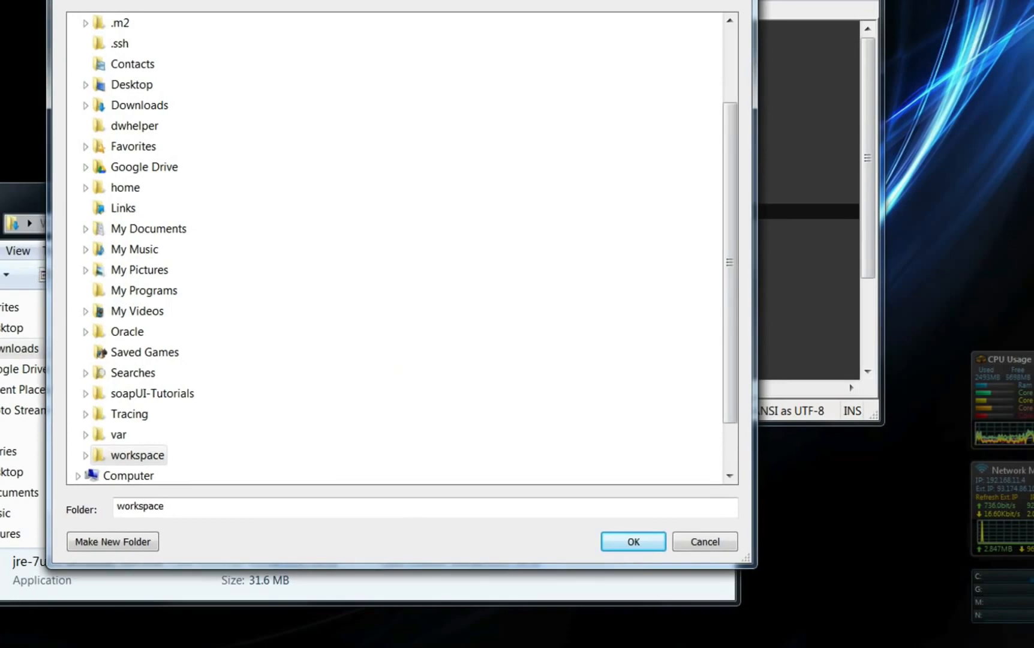
pyautogui.moveTo(540, 0); pyautogui.dragTo(522, 7)
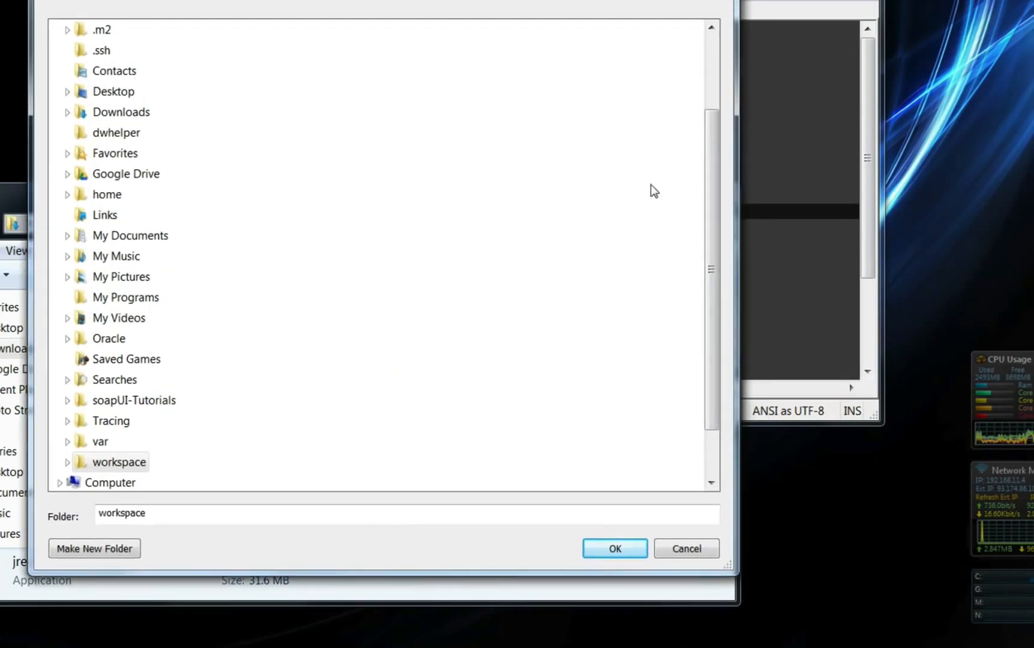
pyautogui.moveTo(706, 184); pyautogui.dragTo(698, 328)
pyautogui.click(61, 420)
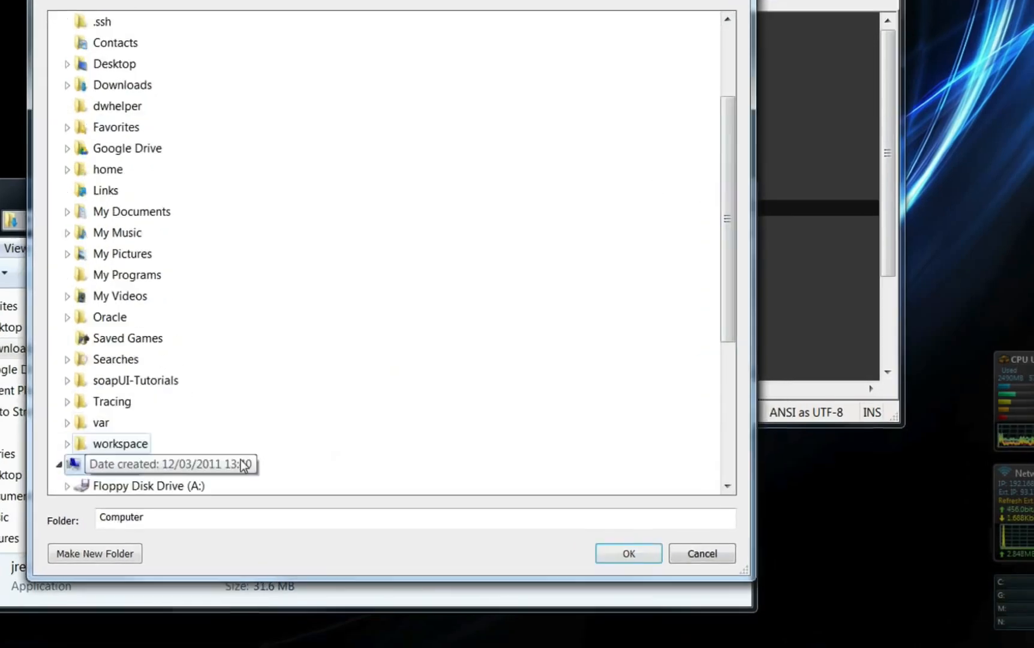
pyautogui.doubleClick(143, 402)
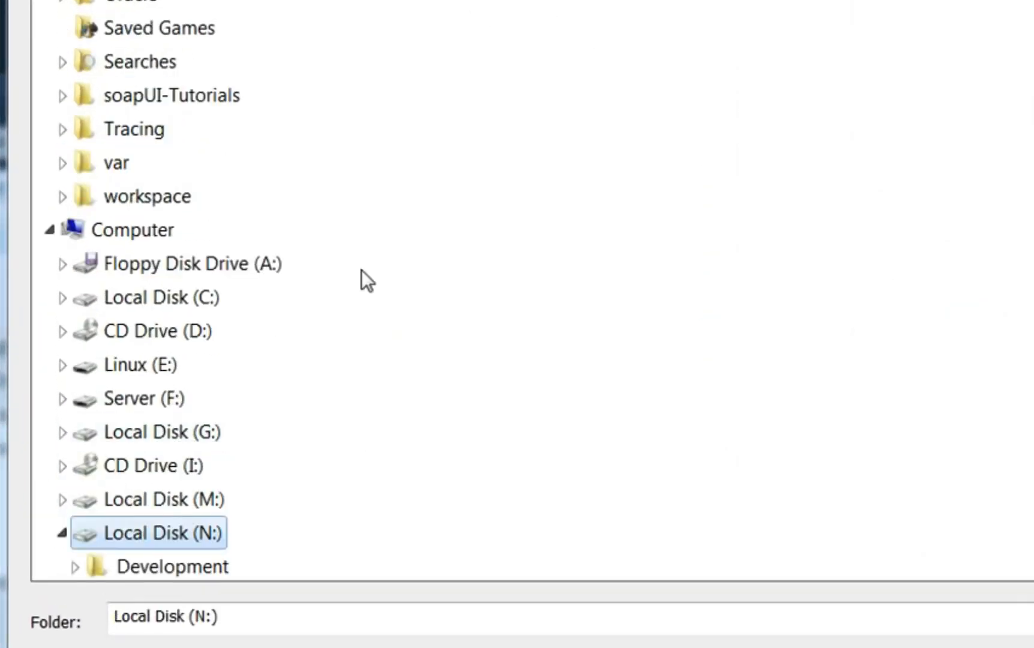
pyautogui.scroll(-3, 361, 276)
pyautogui.click(288, 647)
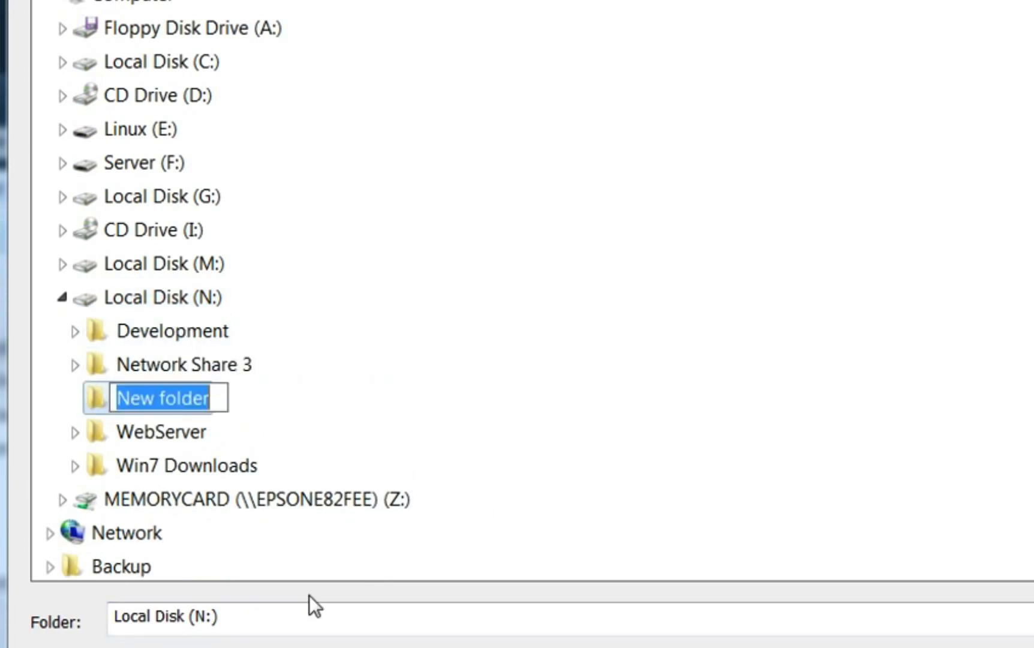
pyautogui.write('Wor')
pyautogui.write('kspace')
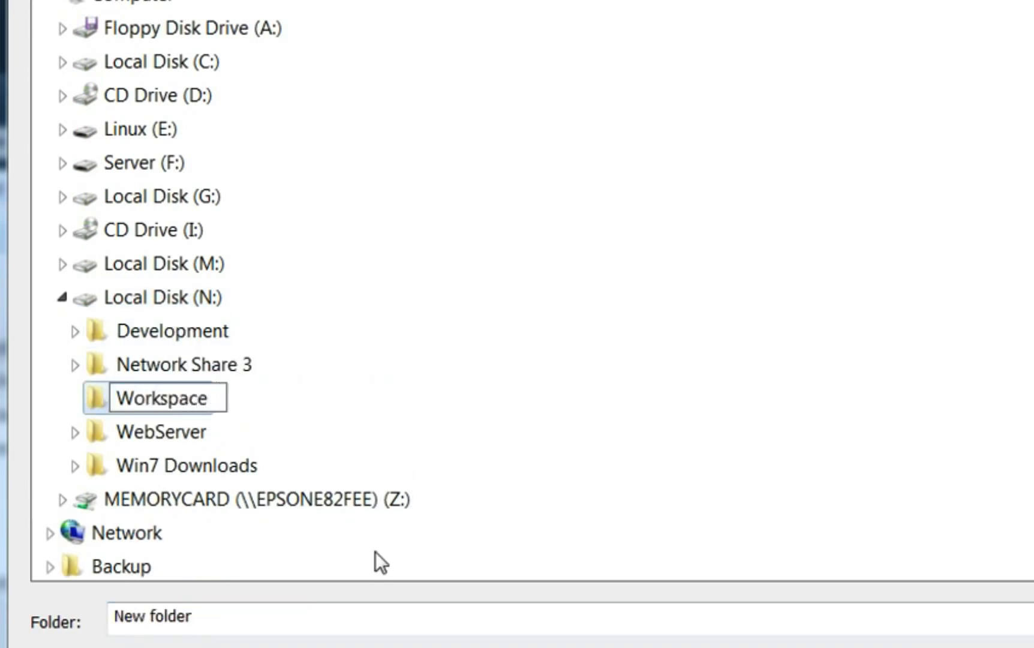
pyautogui.press('Return')
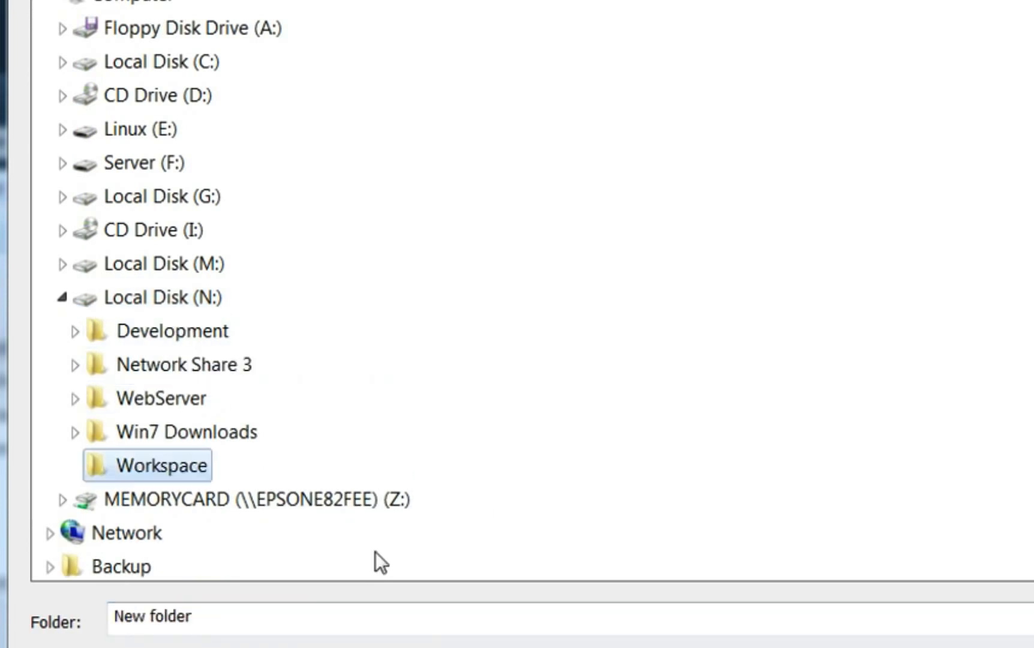
# Choose N:\Workspace as the default workspace without being asked again and continue loading Eclipse
pyautogui.press('Return')
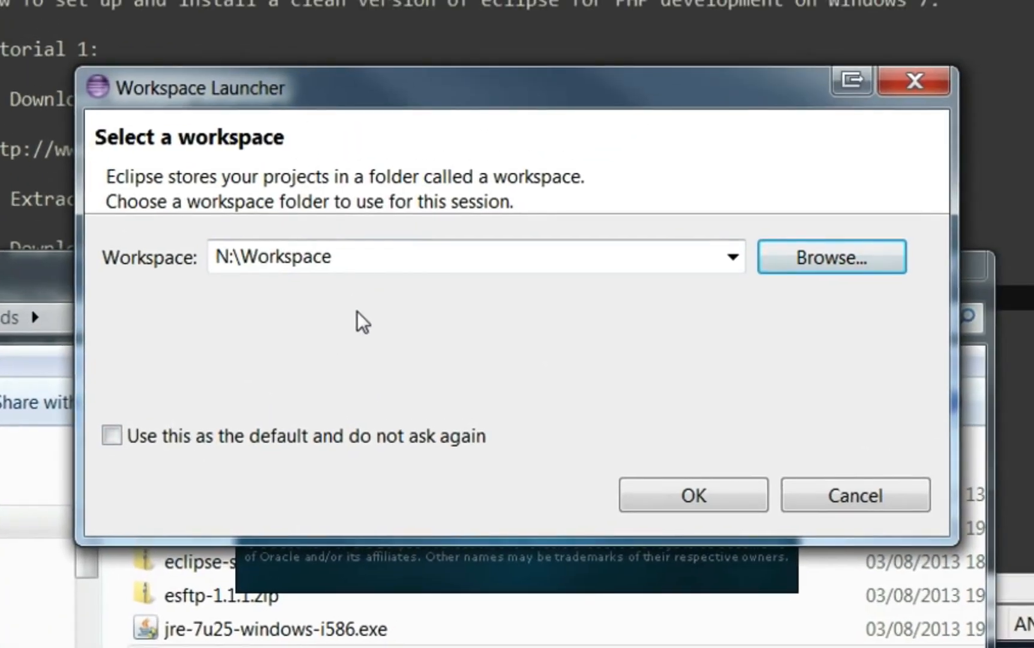
pyautogui.click(189, 442)
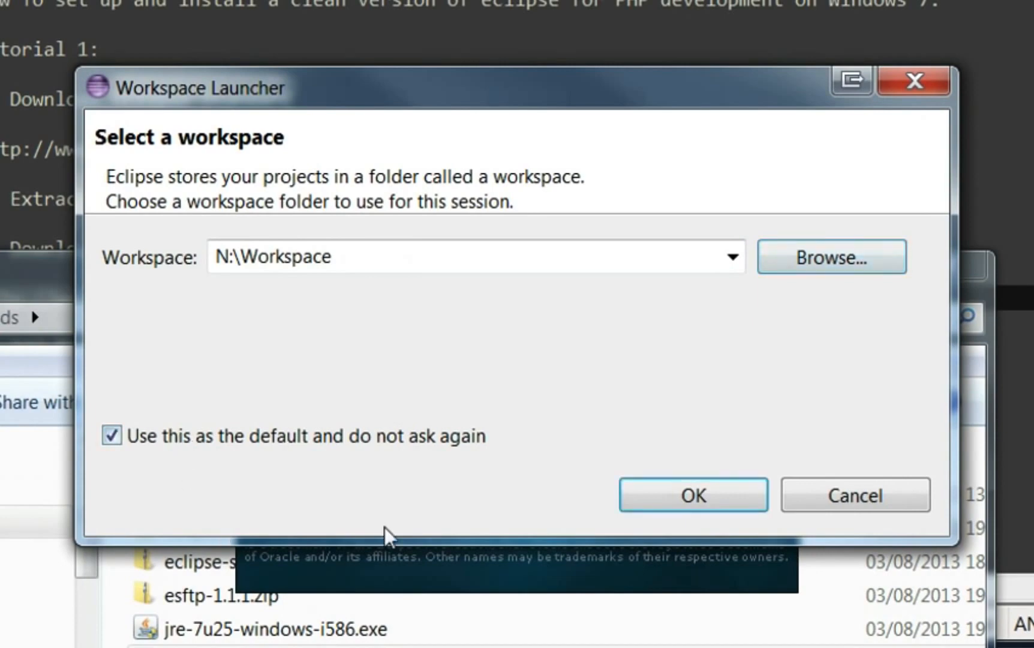
pyautogui.click(696, 498)
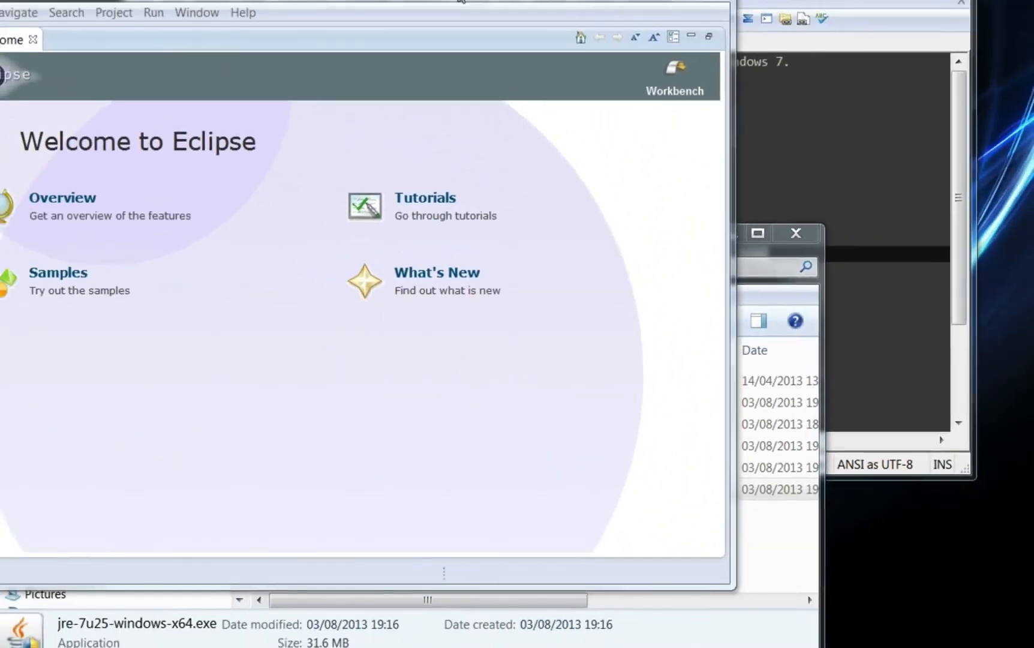
# Maximize the Eclipse window and close the Welcome page
pyautogui.doubleClick(472, 62)
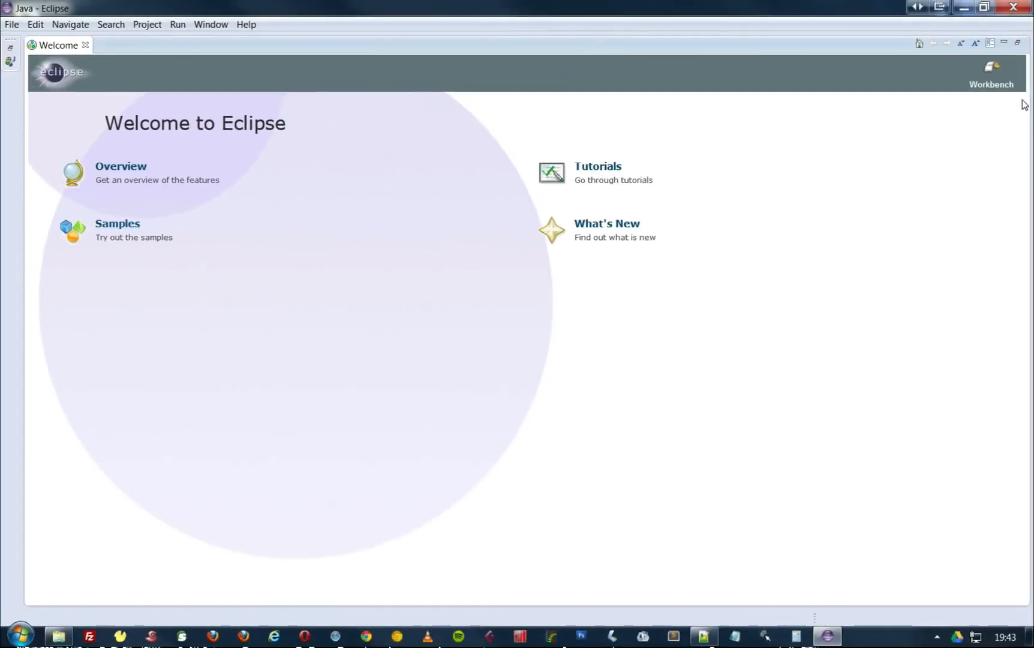
pyautogui.click(85, 45)
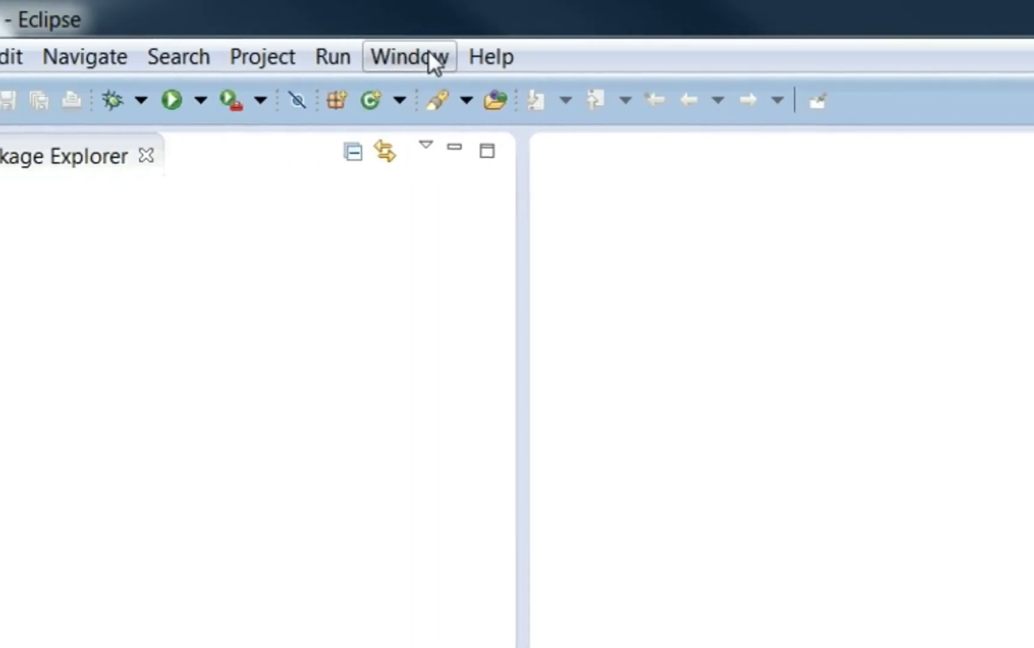
# Set the Eclipse appearance theme to Classic in the general preferences and save the change
pyautogui.click(429, 59)
pyautogui.click(557, 513)
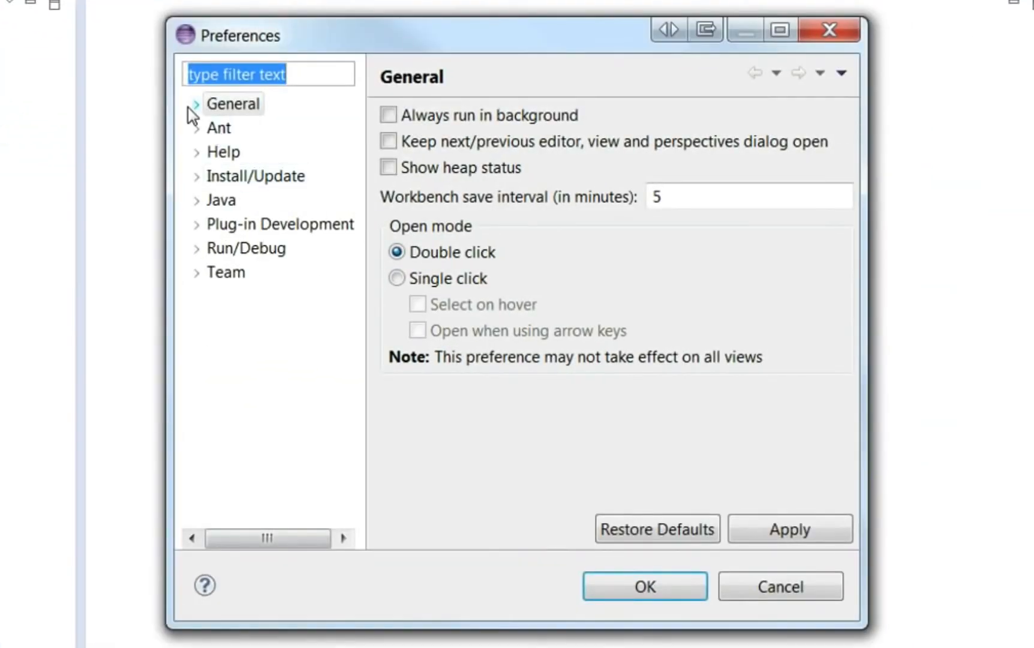
pyautogui.click(195, 105)
pyautogui.click(243, 129)
pyautogui.click(520, 123)
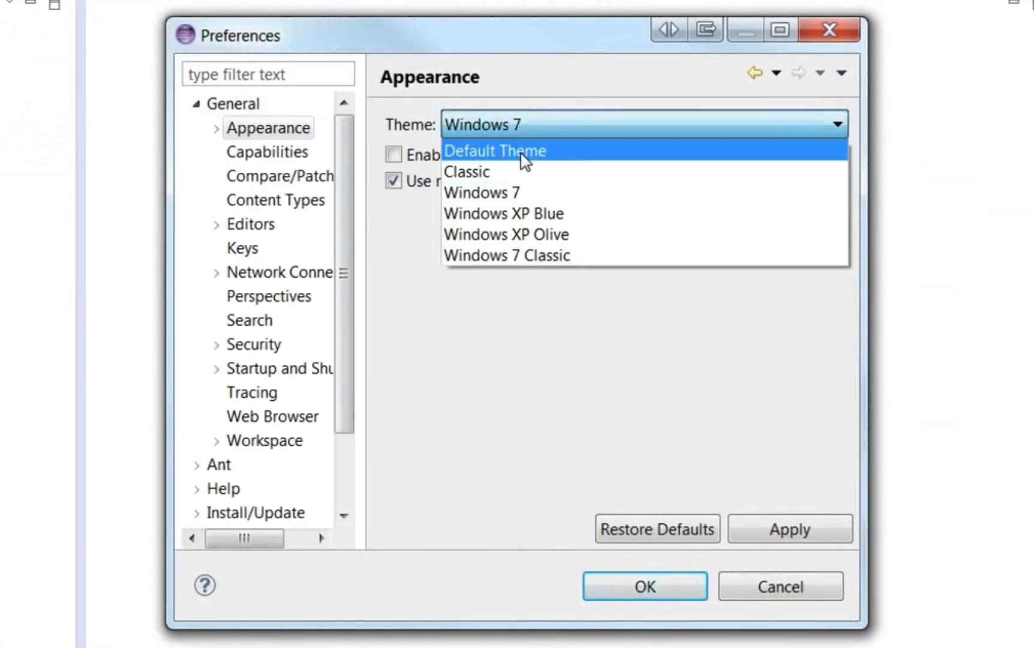
pyautogui.click(520, 174)
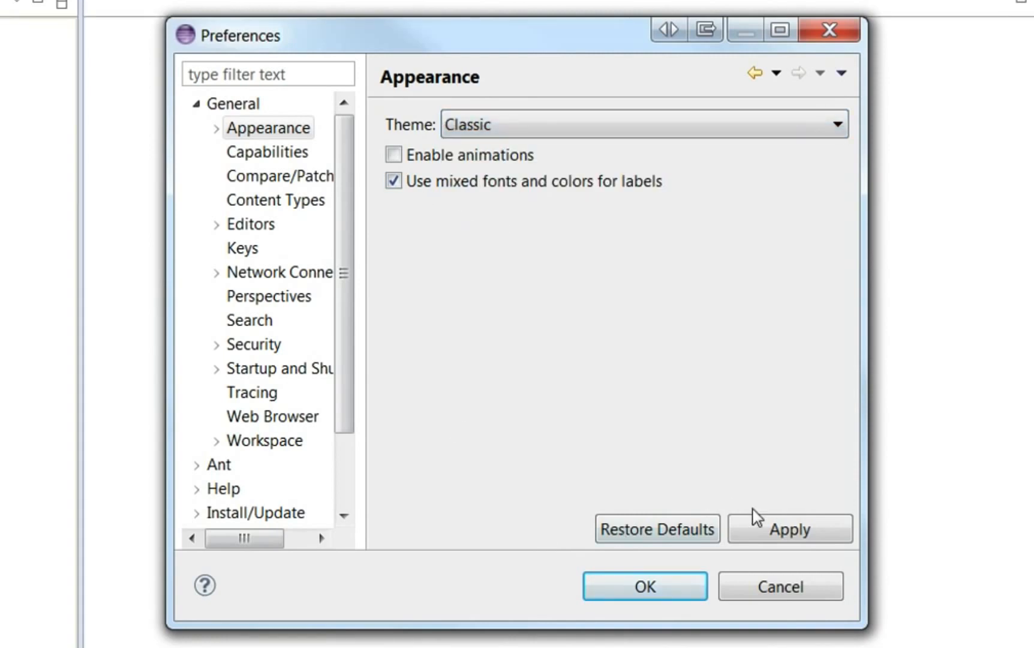
pyautogui.click(687, 593)
pyautogui.click(759, 344)
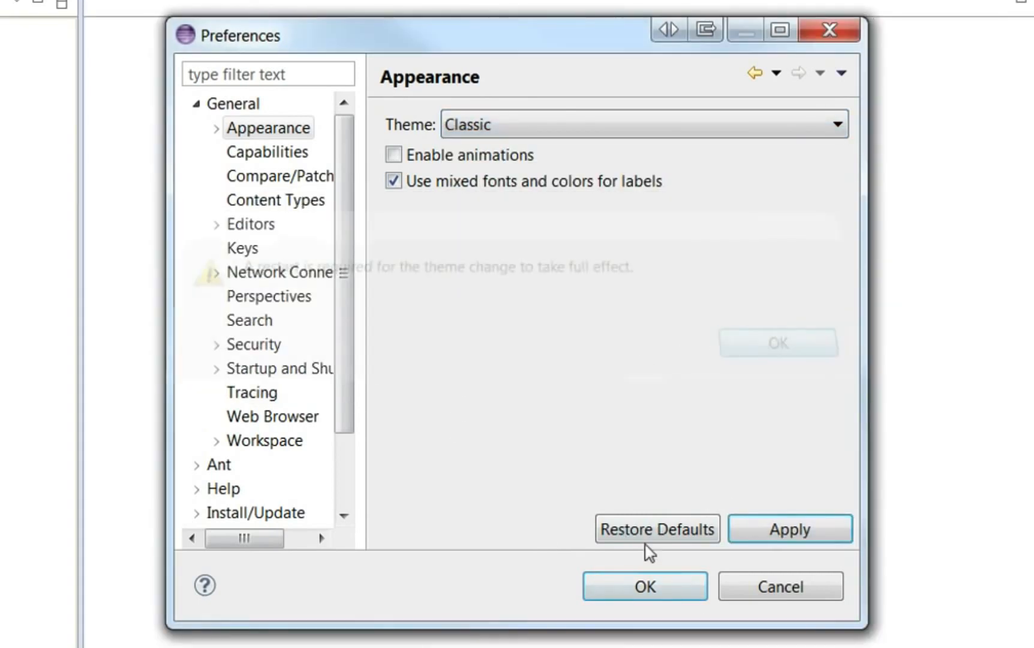
pyautogui.click(644, 583)
pyautogui.click(780, 348)
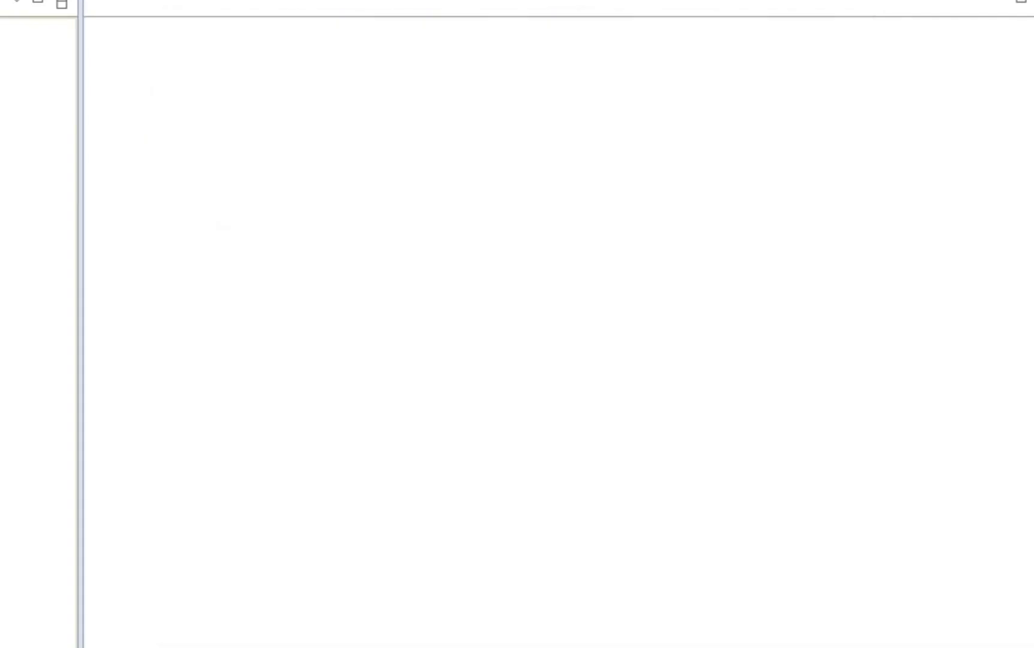
# Restart Eclipse with the option to always exit without prompt enabled, and narrow the Package Explorer
pyautogui.hotkey('alt', 'F4')
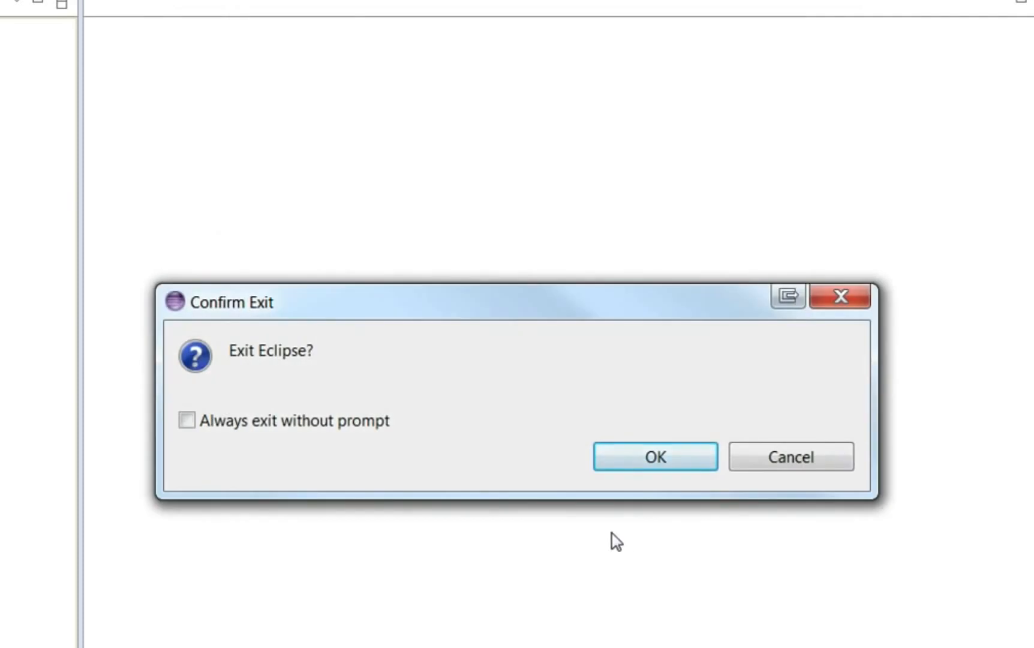
pyautogui.click(358, 425)
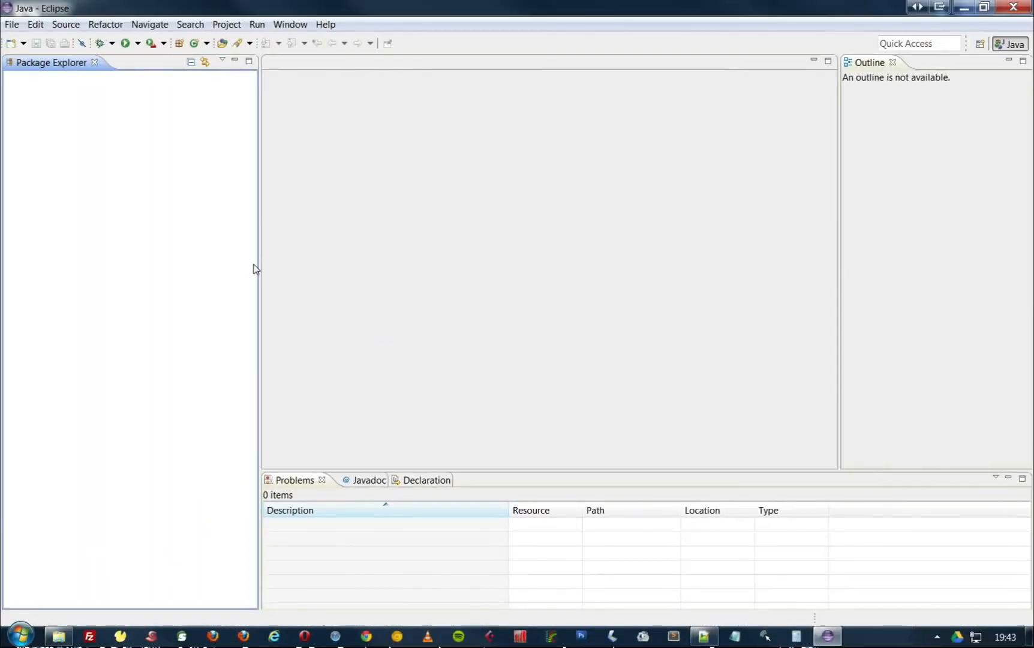
pyautogui.moveTo(258, 264); pyautogui.dragTo(211, 266)
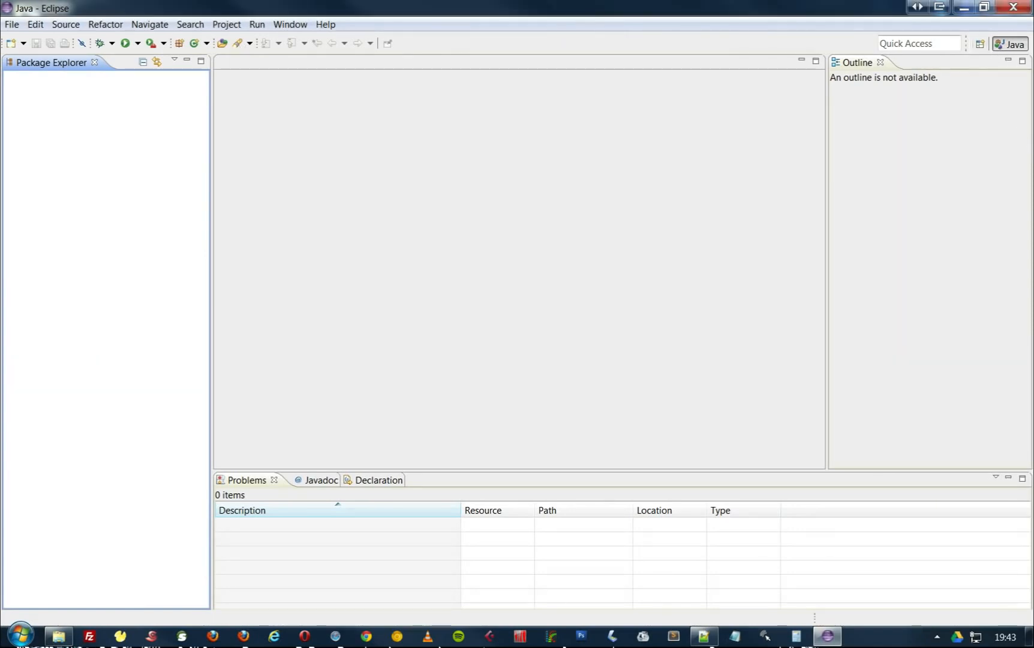
pyautogui.click(321, 24)
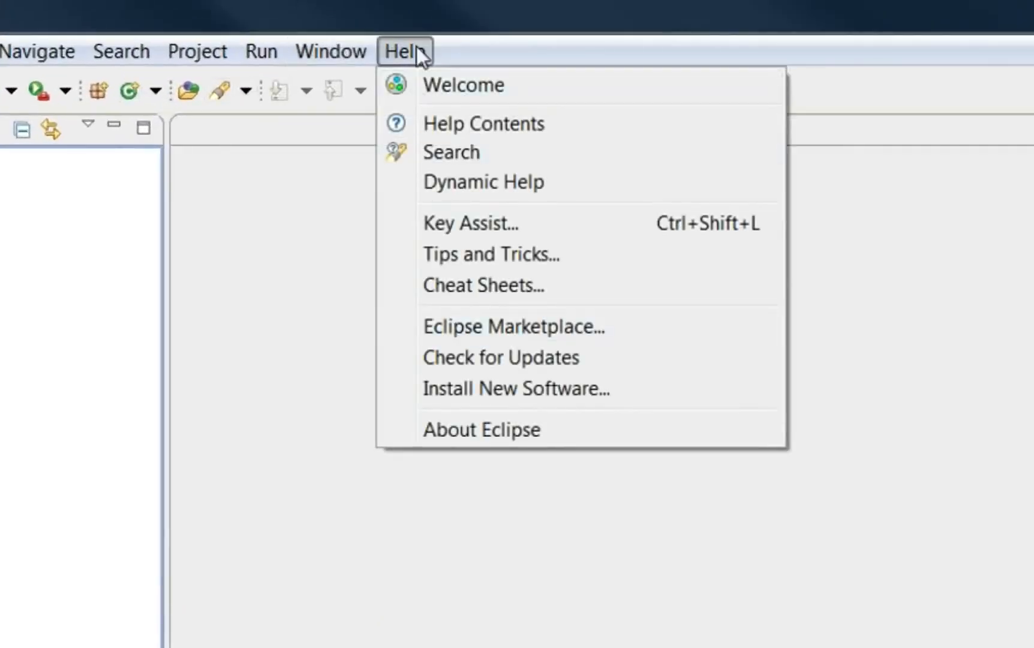
pyautogui.click(523, 388)
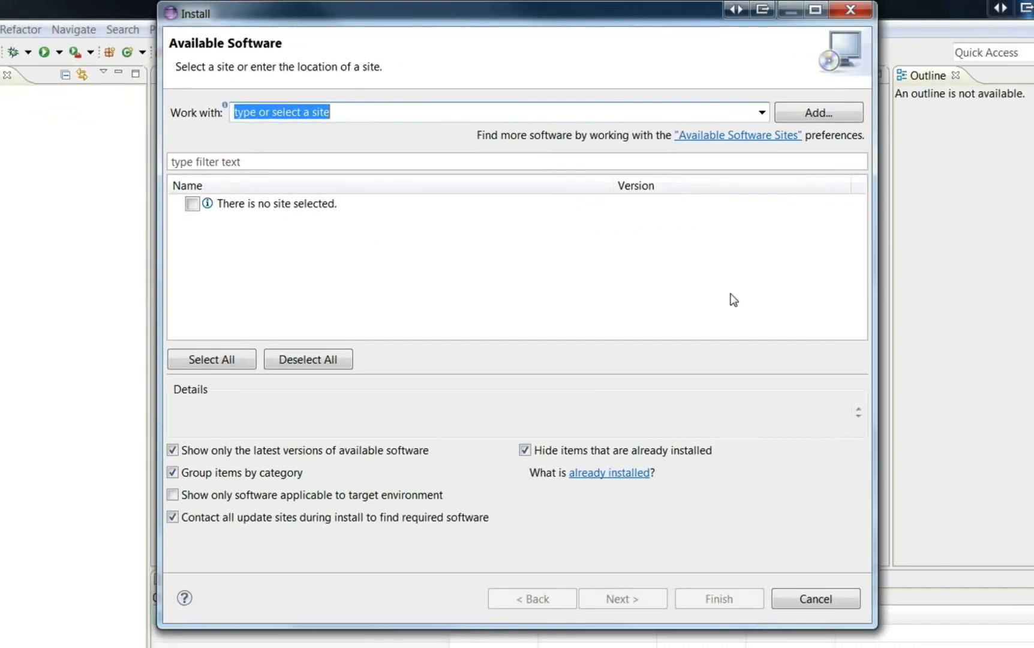
pyautogui.click(760, 113)
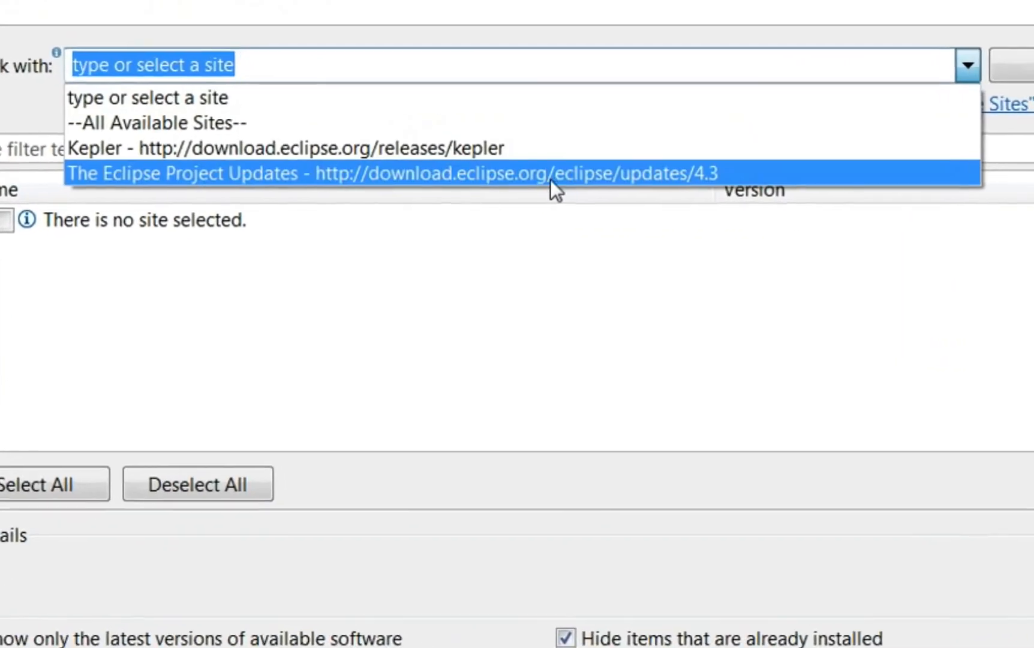
pyautogui.click(511, 146)
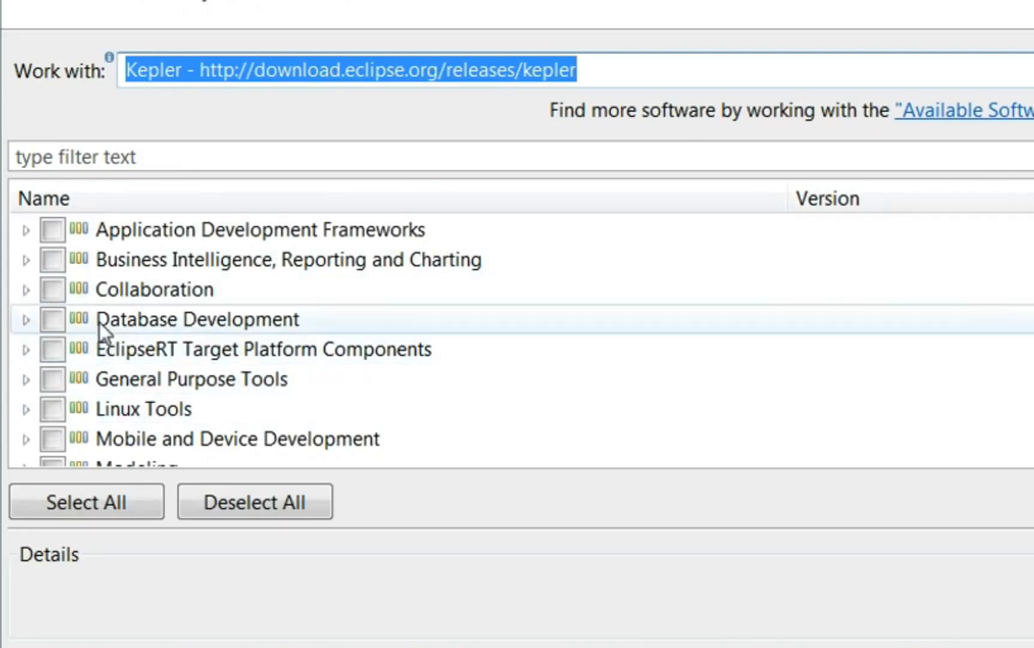
# Select PHP Development Tools (PDT) under Programming Languages for installation
pyautogui.click(111, 410)
pyautogui.scroll(-2, 111, 410)
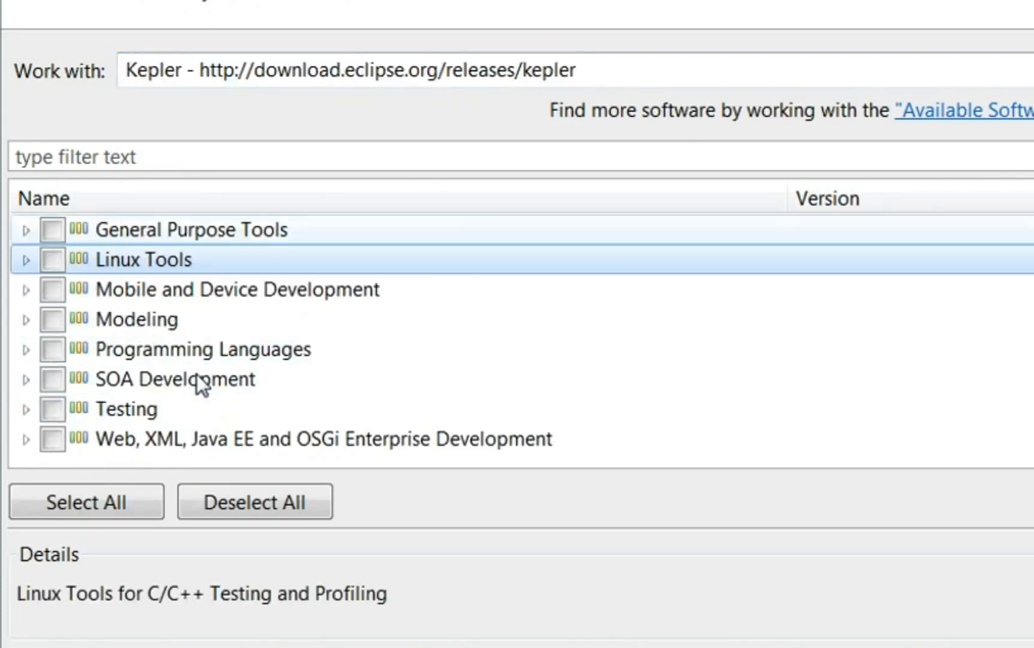
pyautogui.click(79, 353)
pyautogui.click(22, 349)
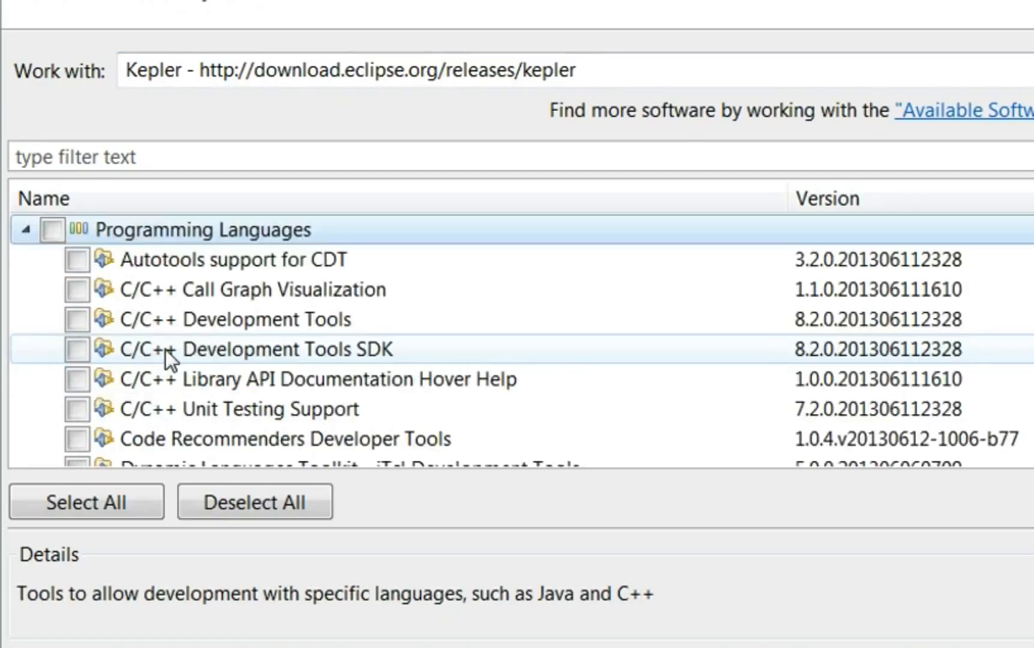
pyautogui.scroll(-6, 166, 350)
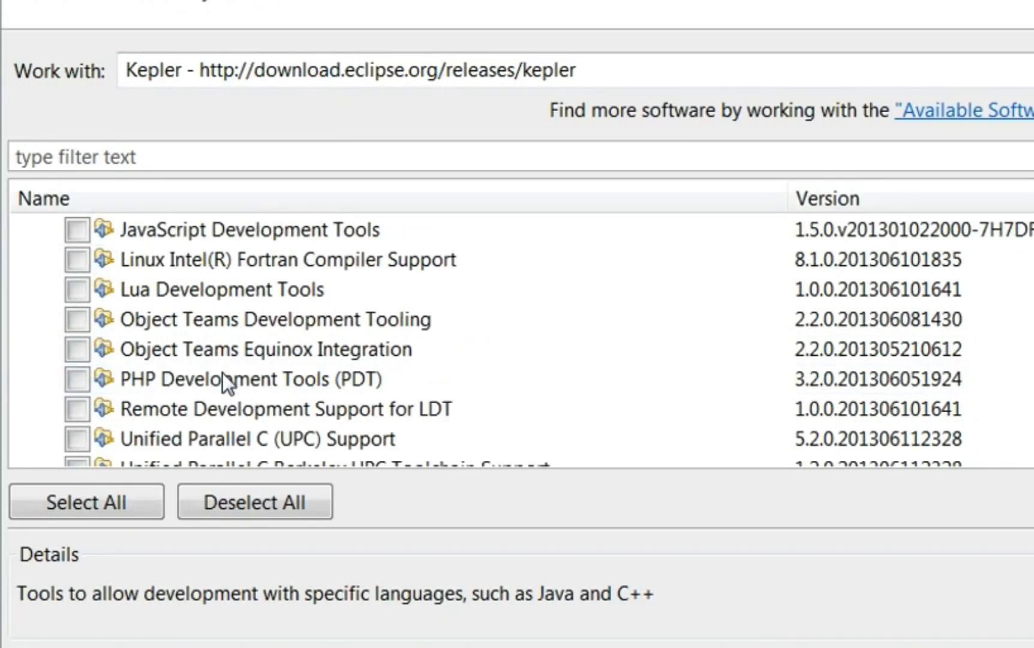
pyautogui.scroll(-2, 223, 377)
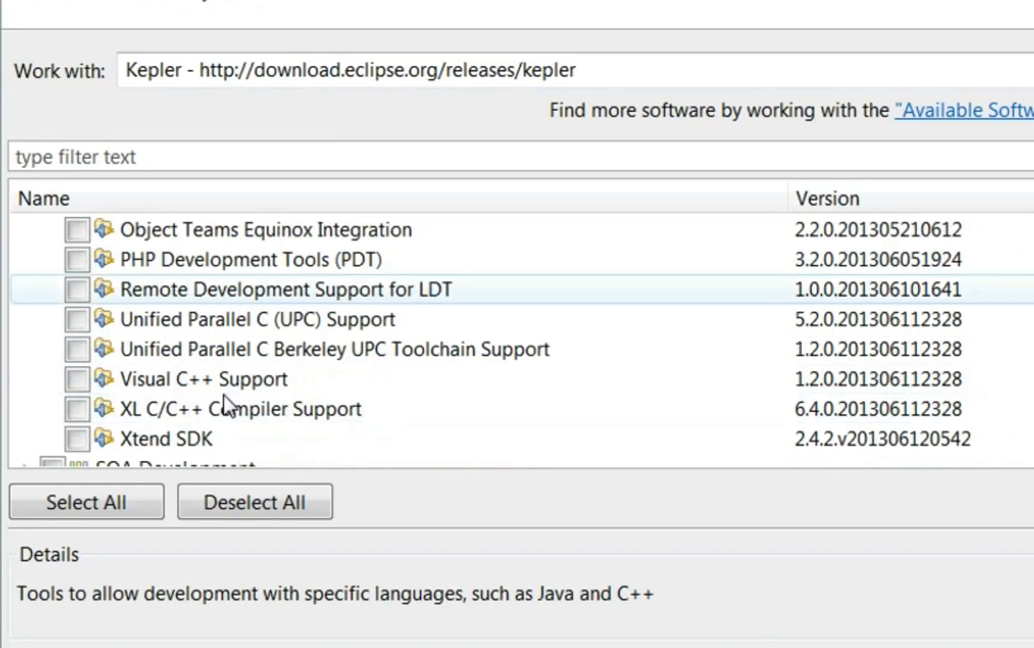
pyautogui.click(77, 260)
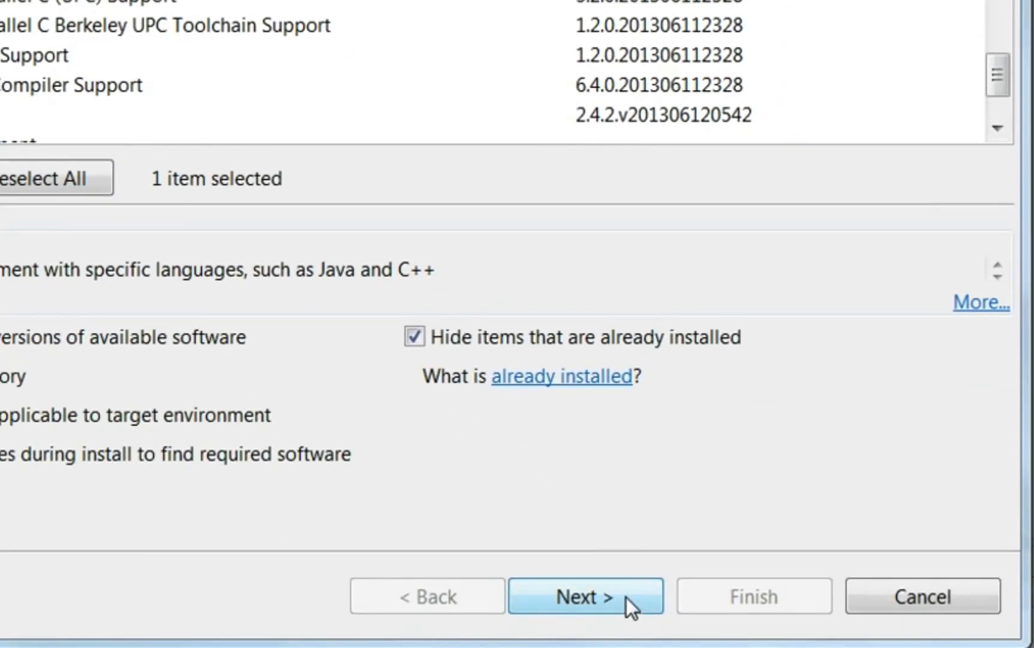
# Review the items included with PHP Development Tools, accept the license agreements and run the installation
pyautogui.click(626, 600)
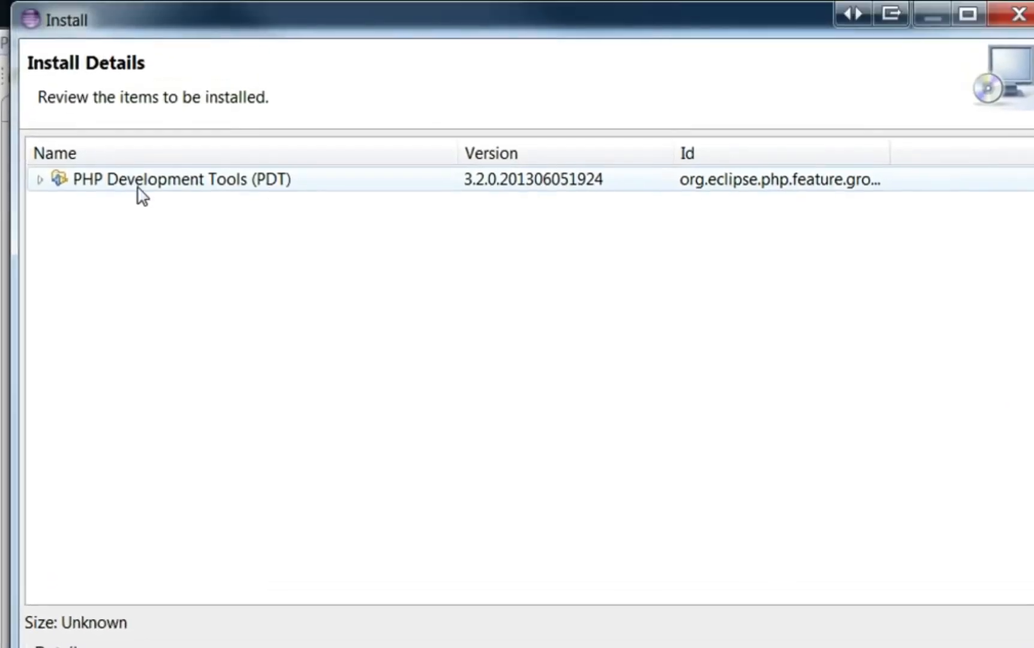
pyautogui.click(38, 180)
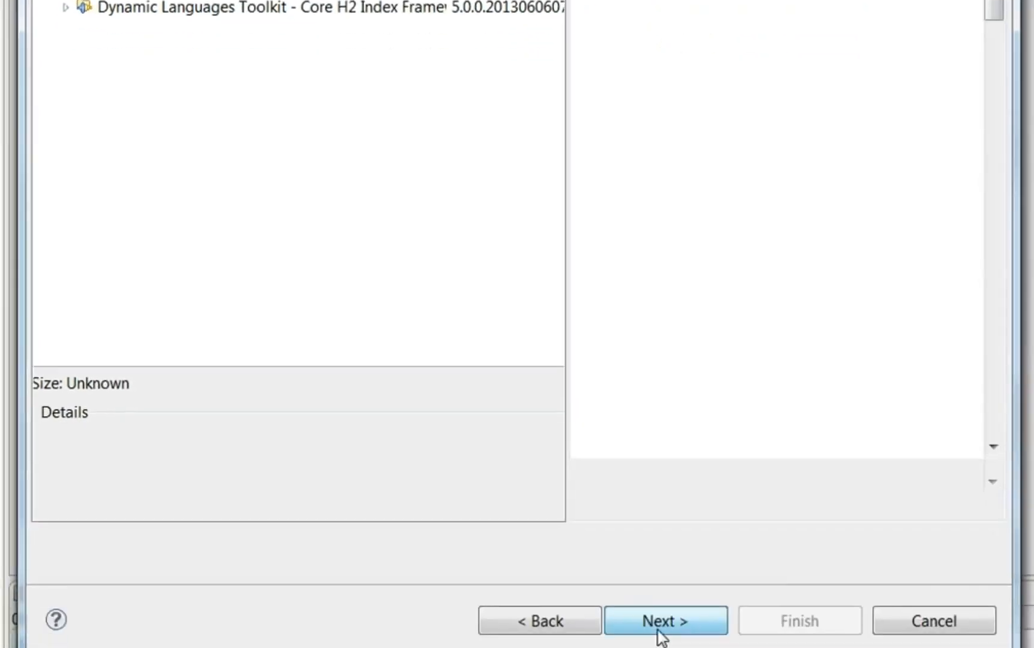
pyautogui.click(658, 624)
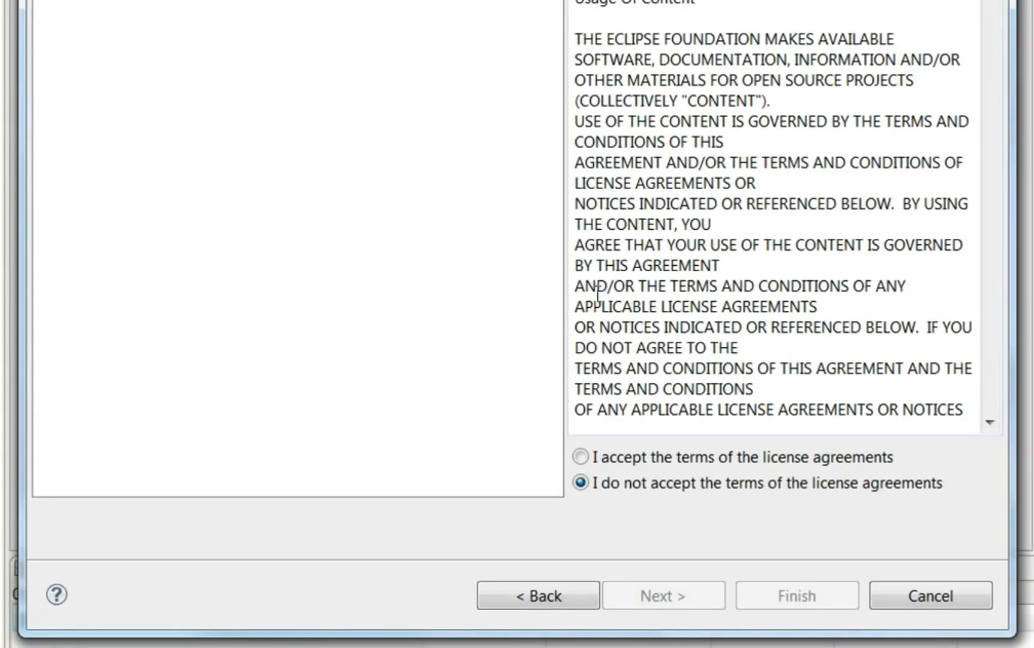
pyautogui.click(612, 457)
pyautogui.click(785, 591)
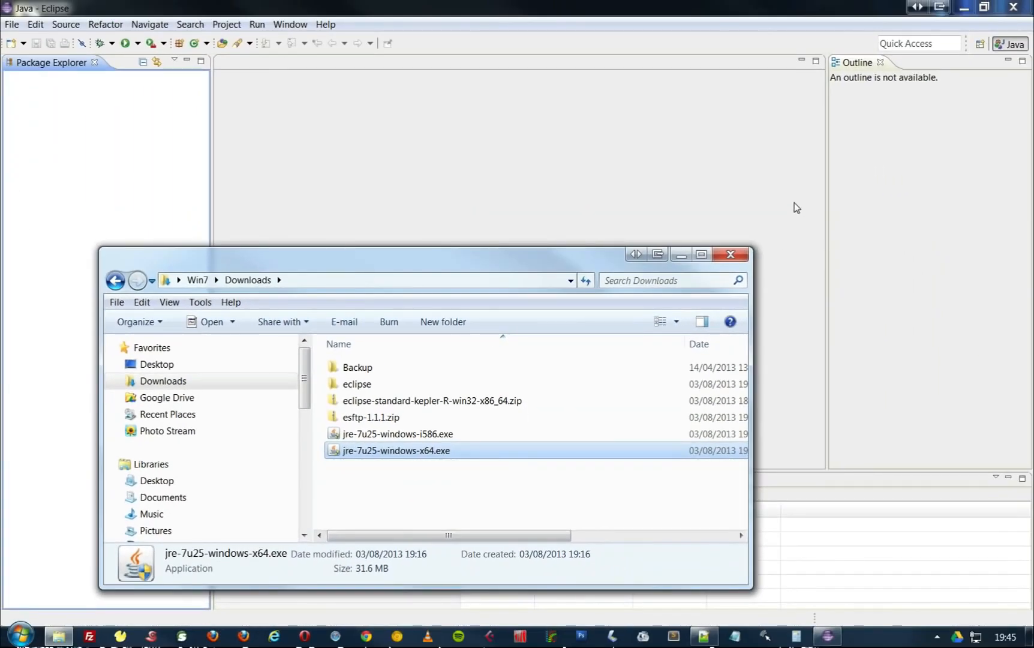
# Close the Java perspective and open the PHP perspective
pyautogui.click(744, 191)
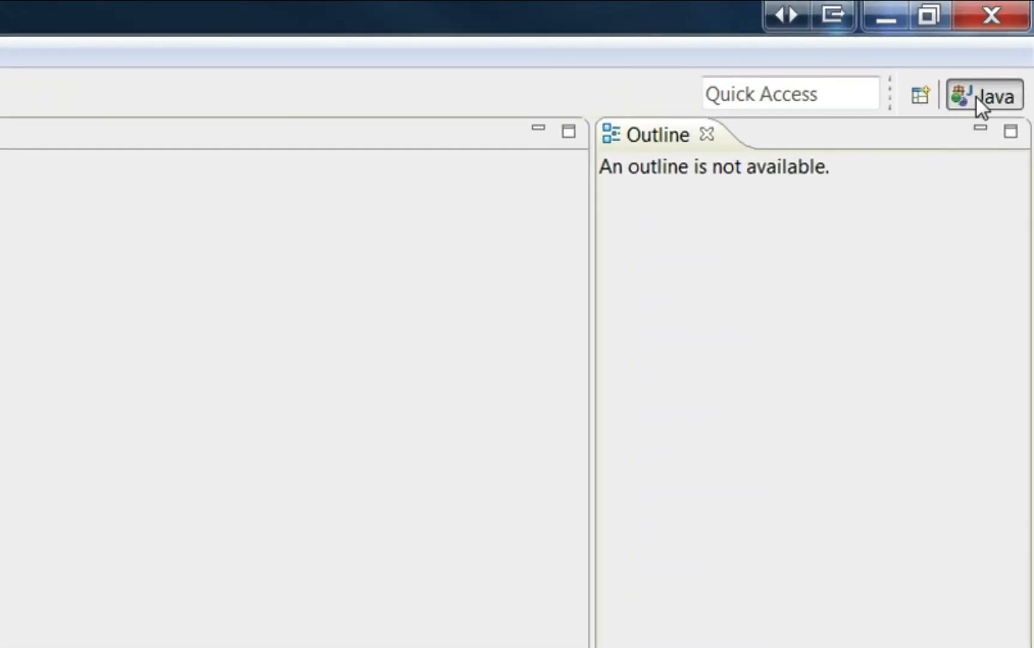
pyautogui.rightClick(975, 97)
pyautogui.click(908, 201)
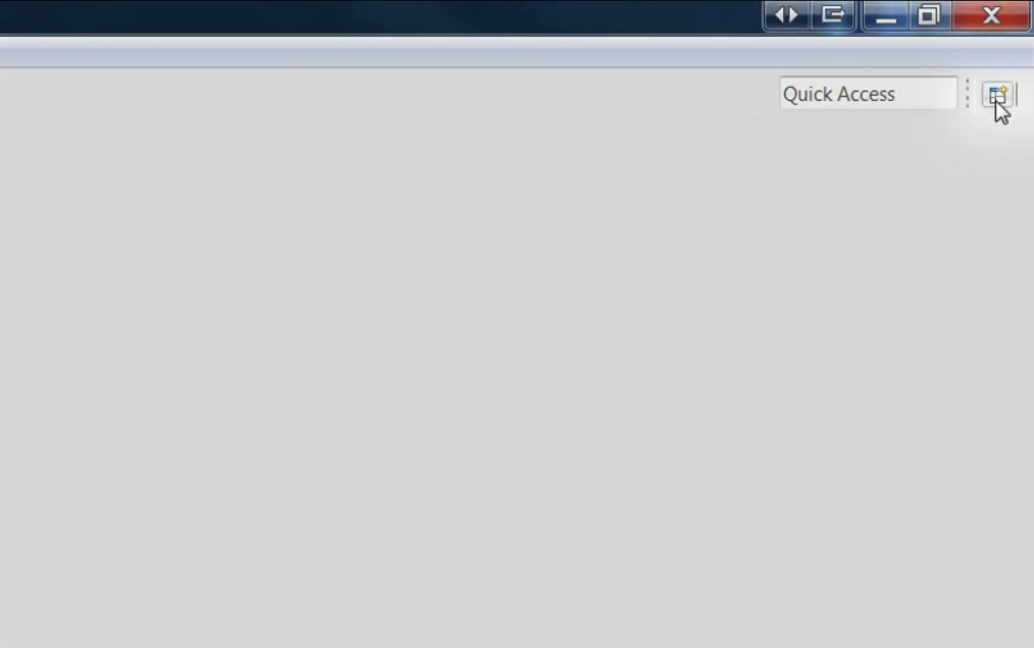
pyautogui.click(996, 101)
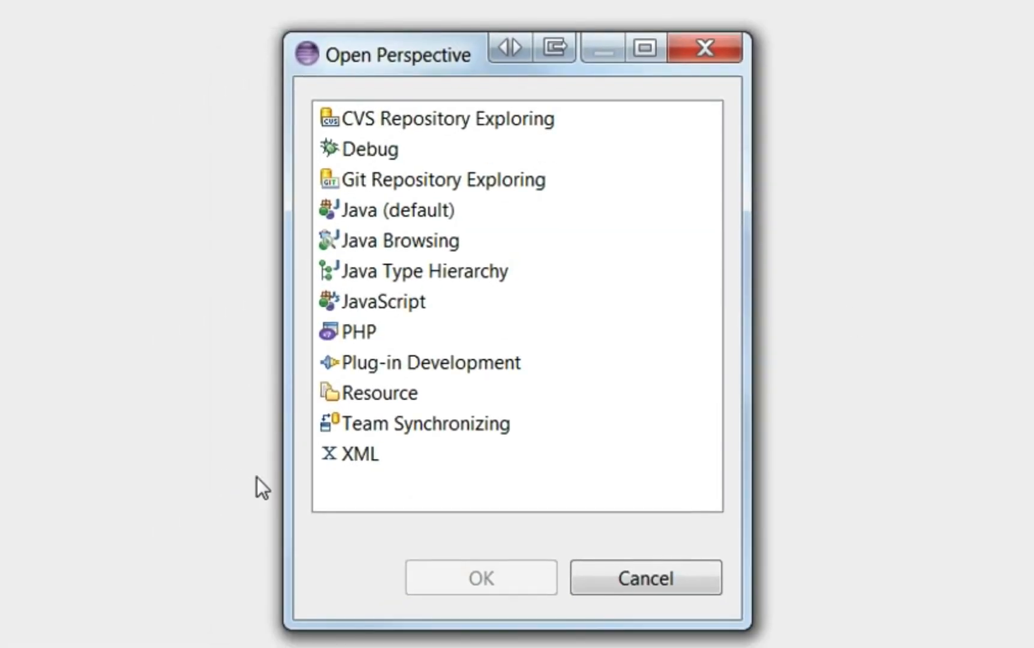
pyautogui.click(351, 343)
pyautogui.click(446, 572)
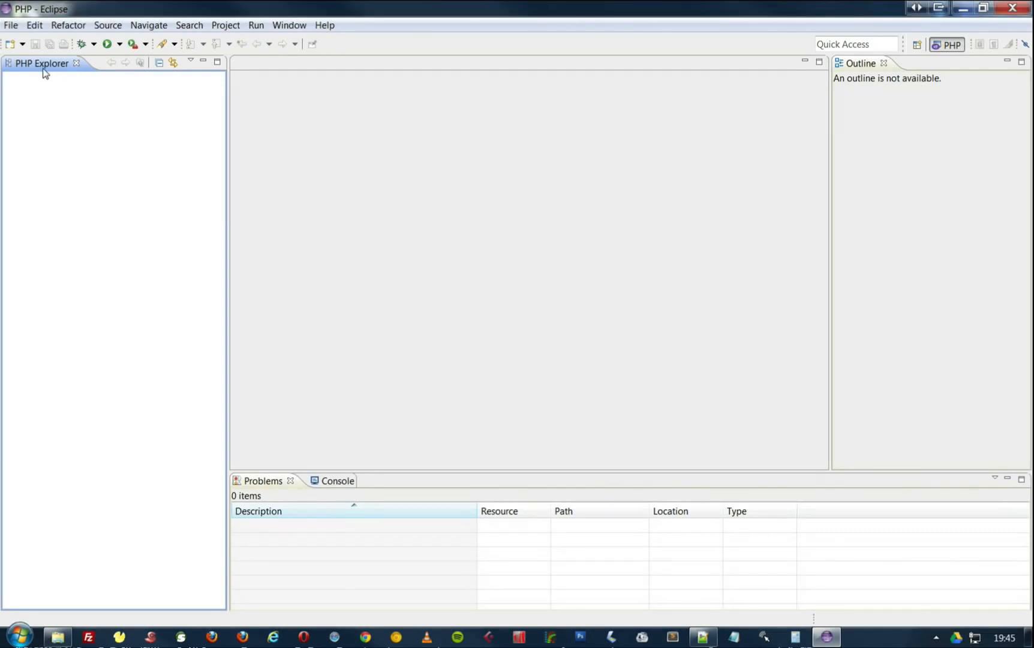
# Create a PHP project named Test in the workspace with the default settings
pyautogui.click(11, 25)
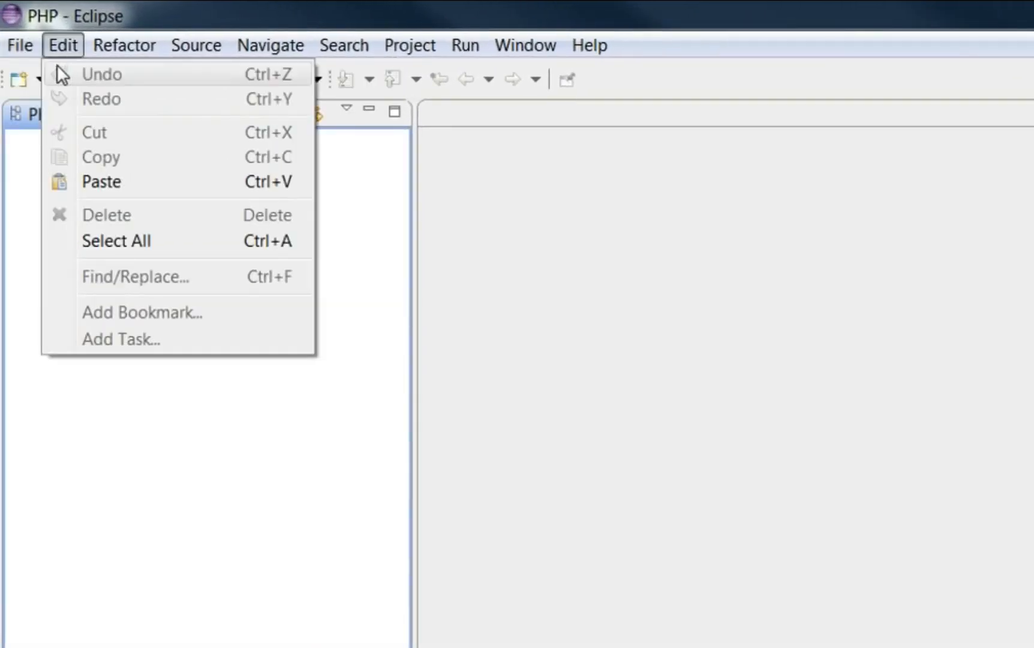
pyautogui.moveTo(81, 77)
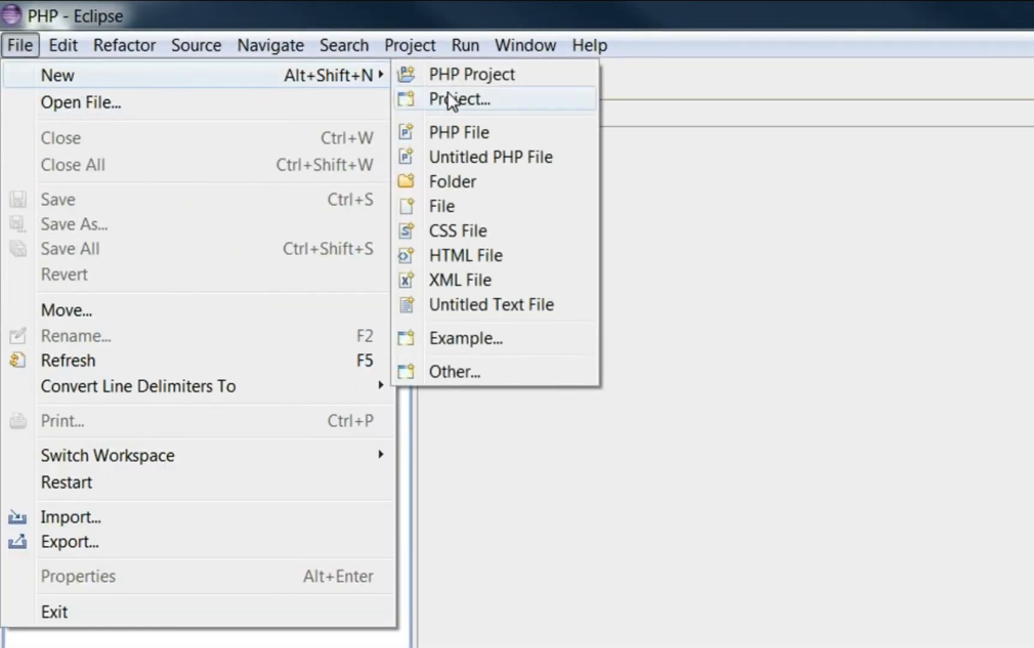
pyautogui.click(456, 73)
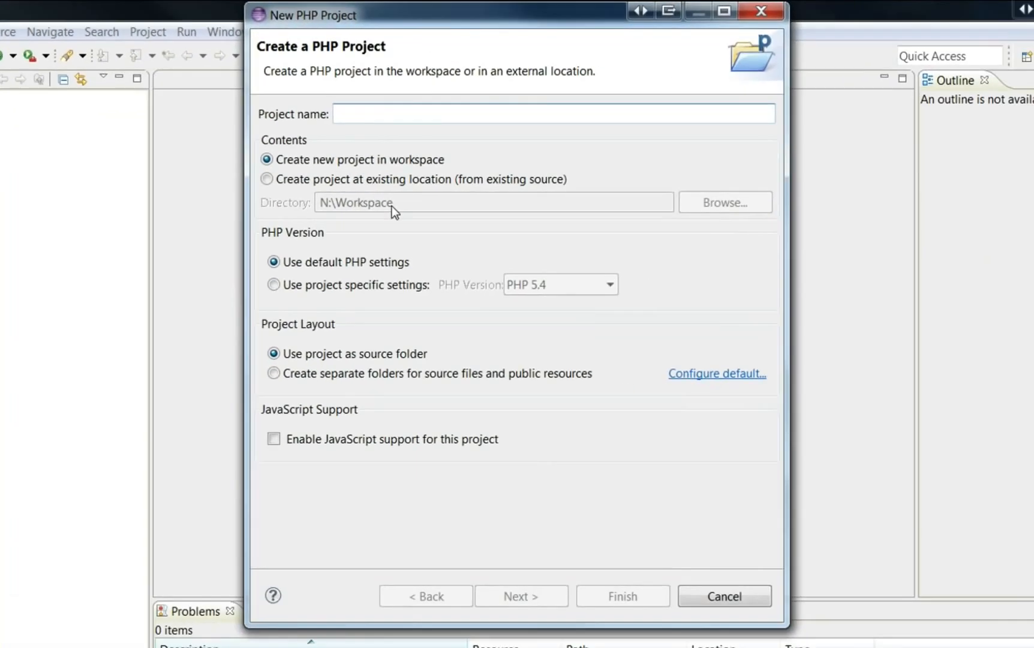
pyautogui.write('Test')
pyautogui.press('Return')
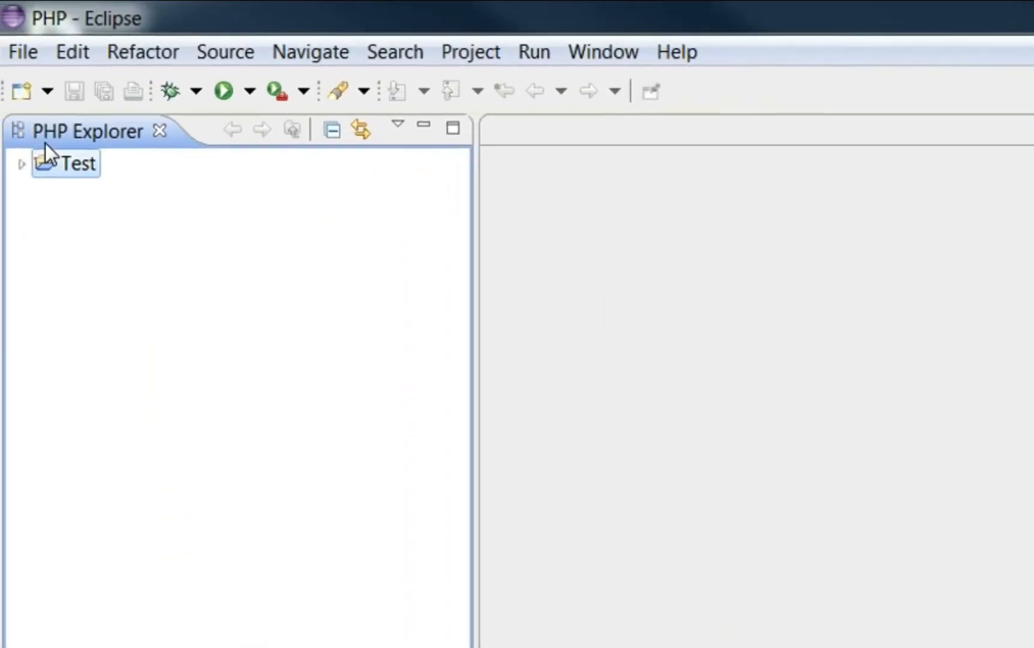
# Create a PHP file named index.php in the Test project and add blank lines below its opening tag
pyautogui.click(21, 164)
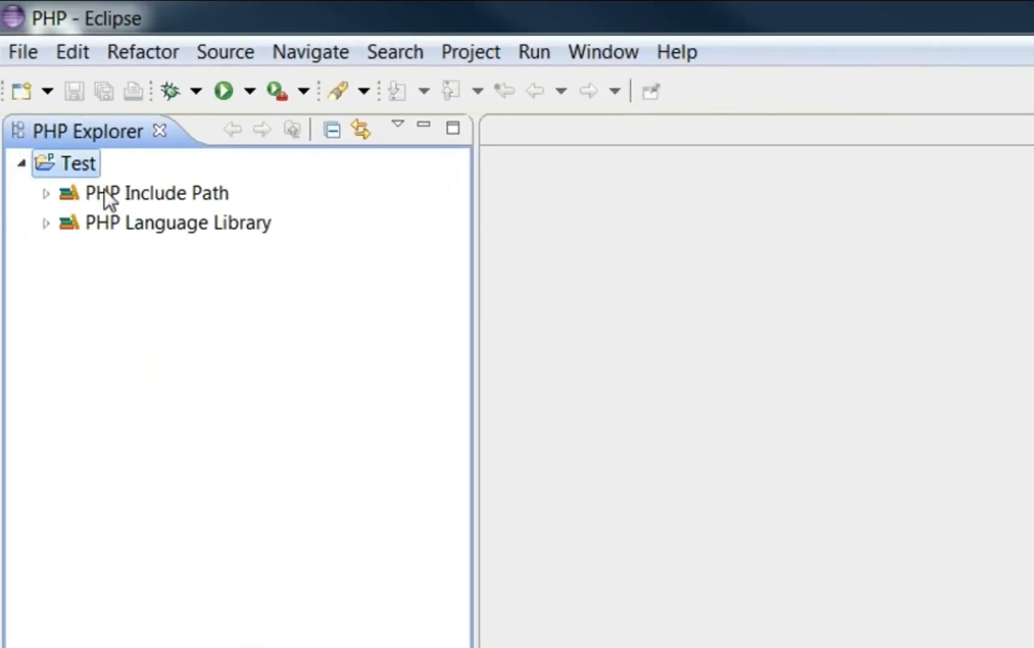
pyautogui.rightClick(80, 160)
pyautogui.moveTo(138, 175)
pyautogui.click(582, 214)
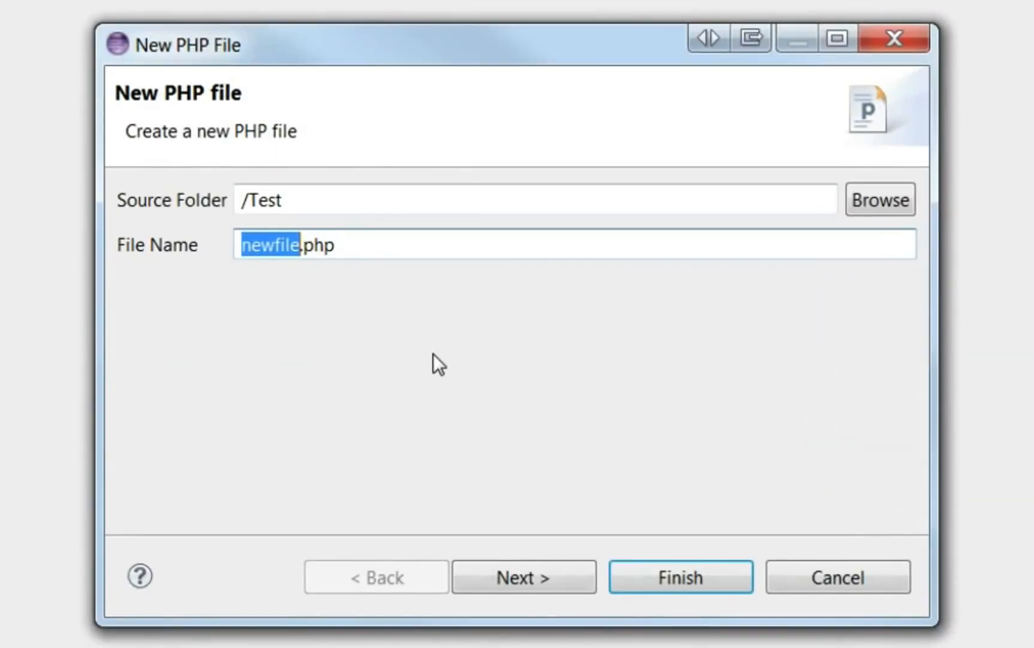
pyautogui.write('index')
pyautogui.press('Return')
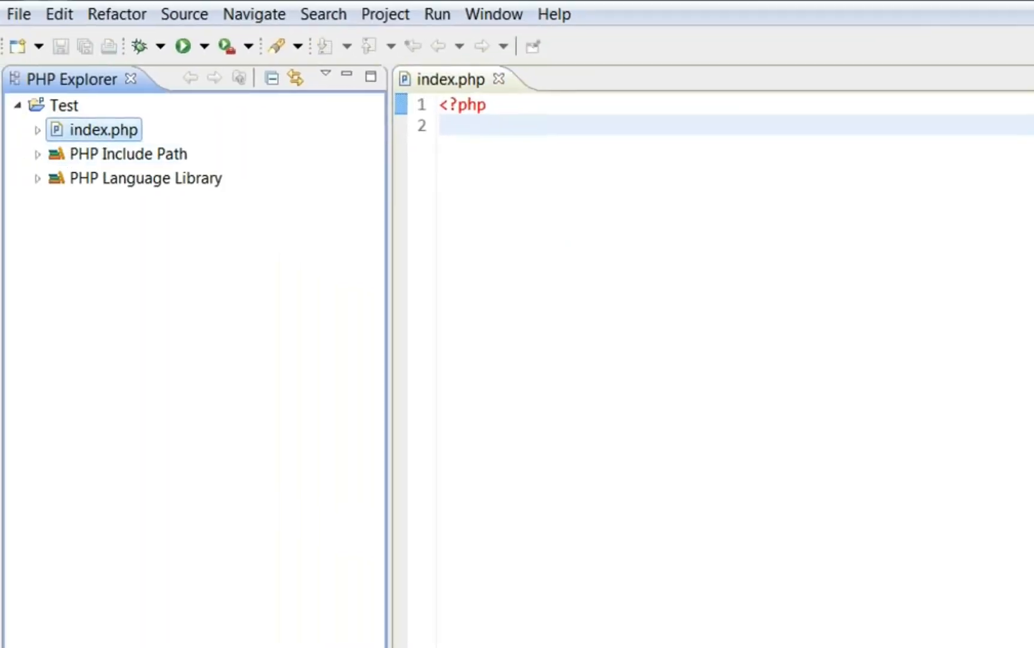
pyautogui.press('Return')
pyautogui.press('Return')
pyautogui.press('Up')
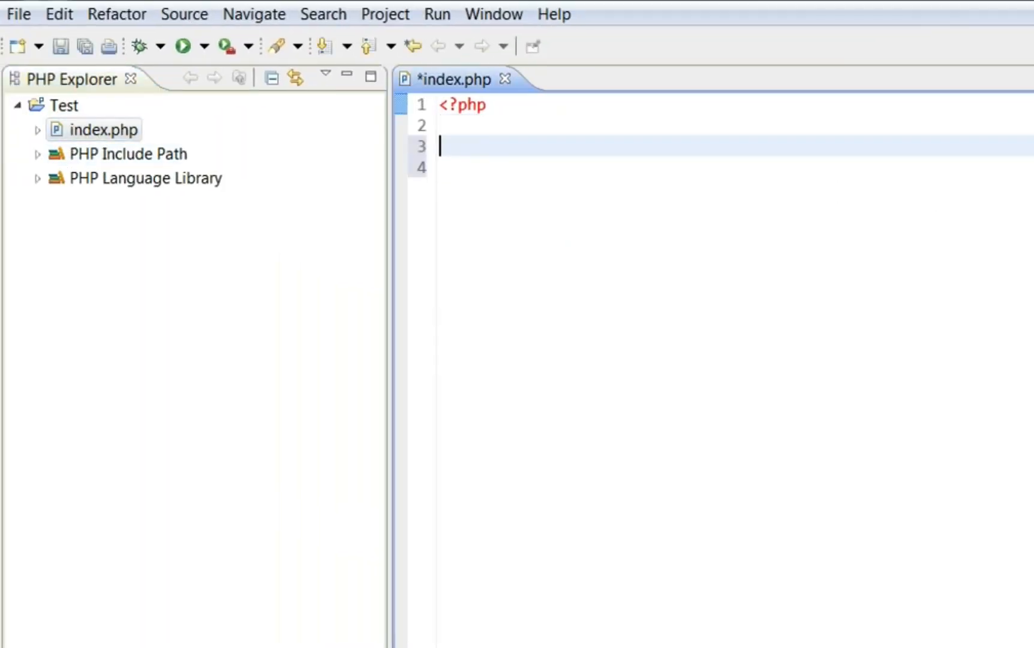
# Try an echo statement with empty quotes on line 3 of index.php, and clear the line
pyautogui.press('Tab')
pyautogui.write('echo')
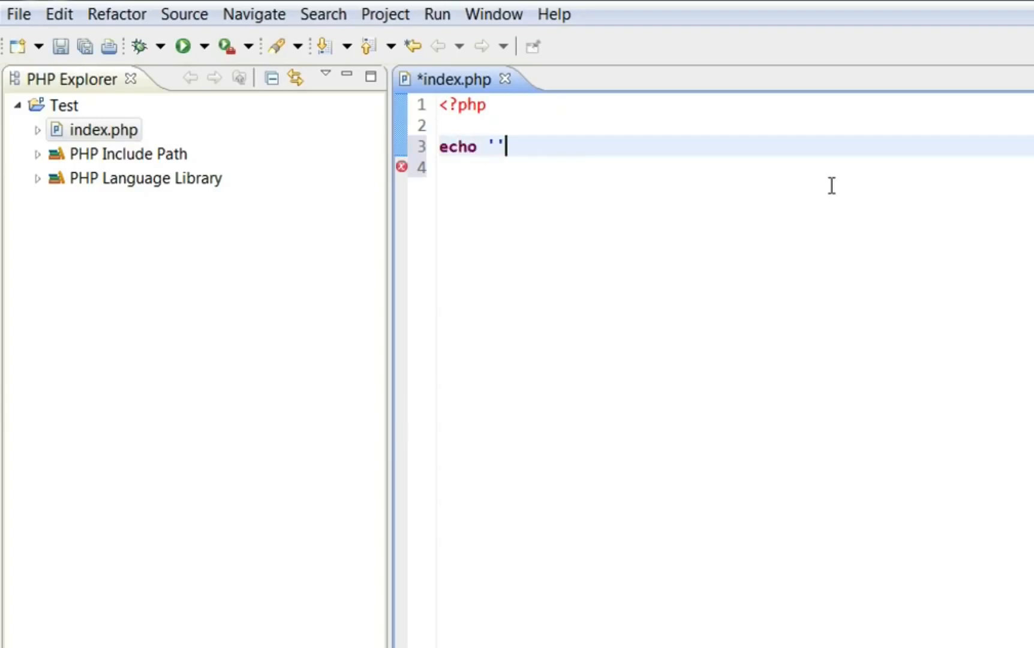
pyautogui.hotkey('shift', 'Home')
pyautogui.press('BackSpace')
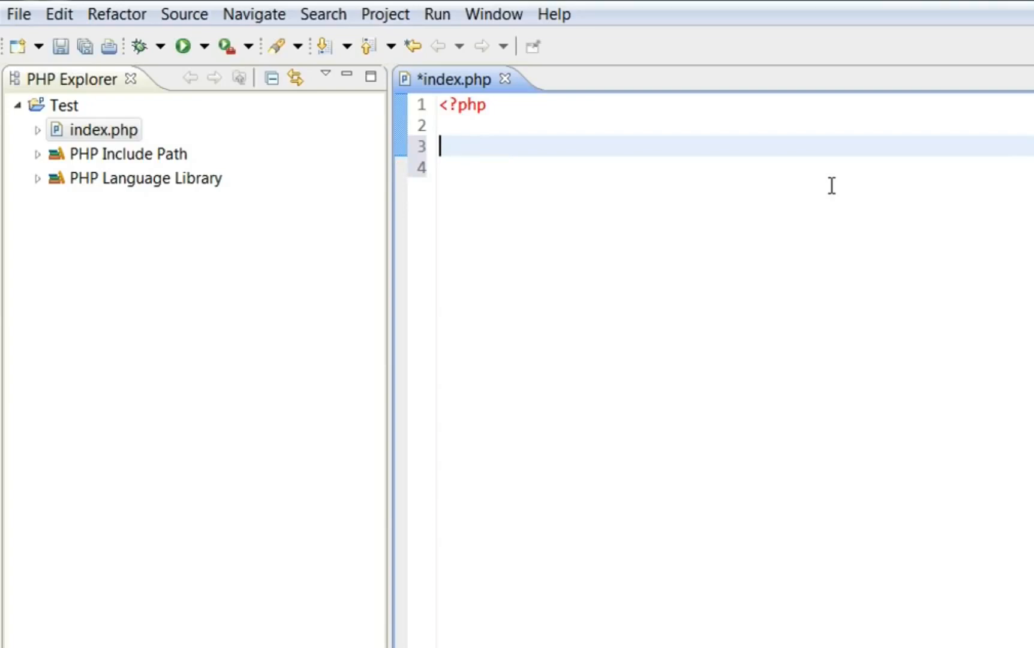
# Try code completion for str on line 3, enlarge the suggestion list, insert str_replace, and clear the line
pyautogui.write('str')
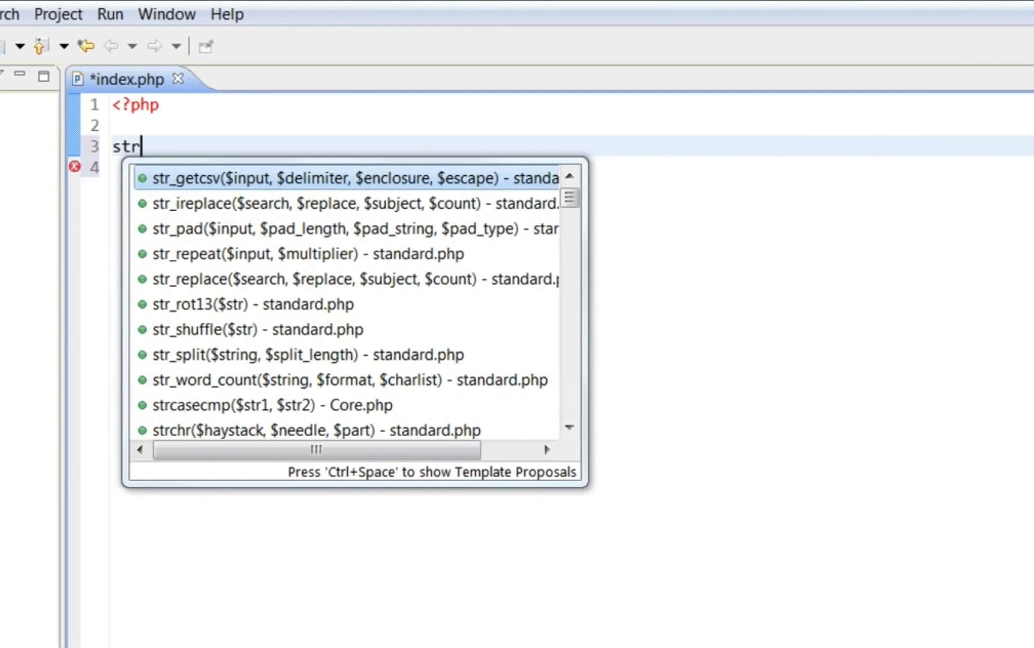
pyautogui.click(463, 313)
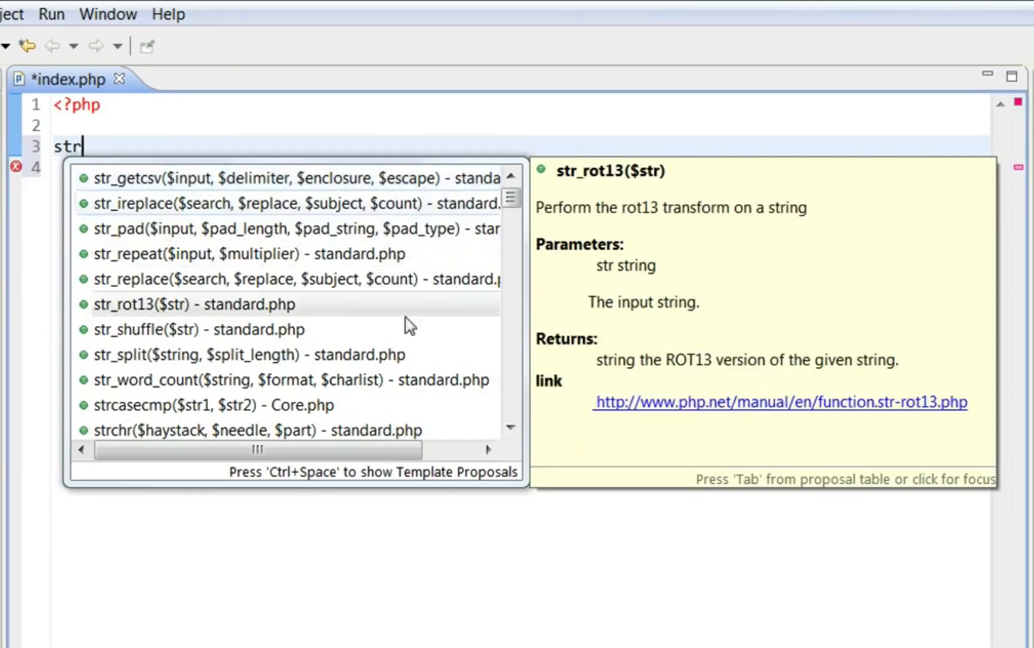
pyautogui.moveTo(512, 490); pyautogui.dragTo(784, 627)
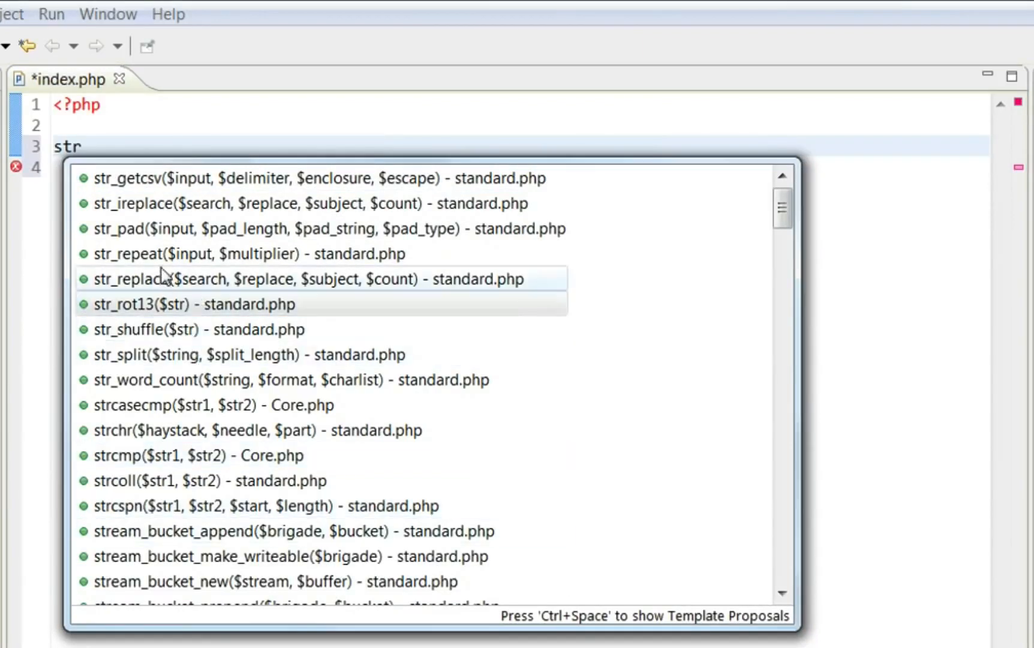
pyautogui.doubleClick(186, 282)
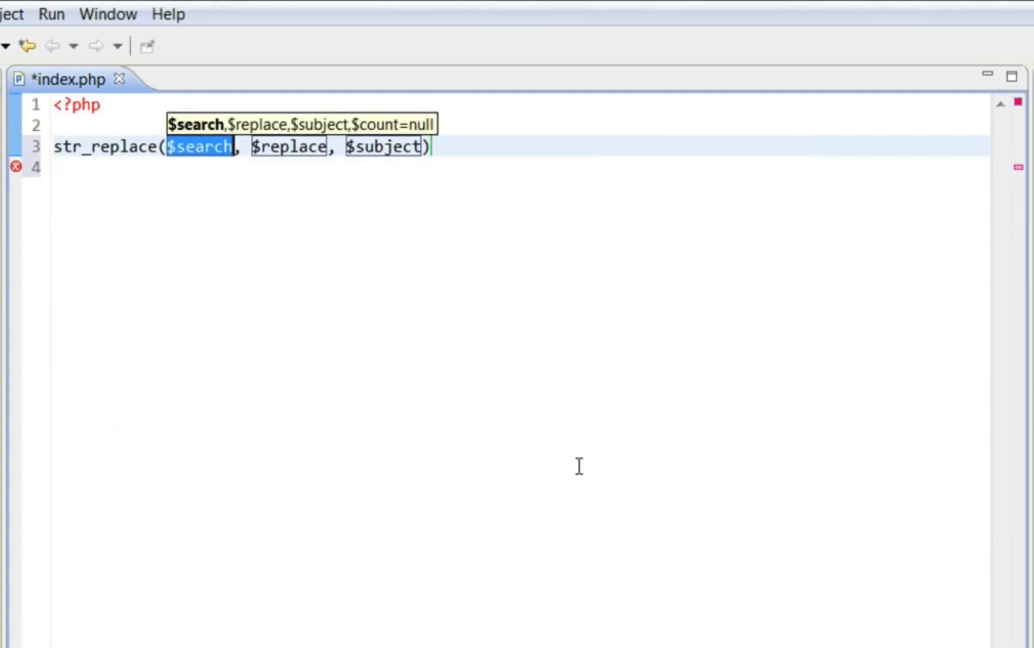
pyautogui.press('End')
pyautogui.hotkey('shift', 'Home')
pyautogui.press('BackSpace')
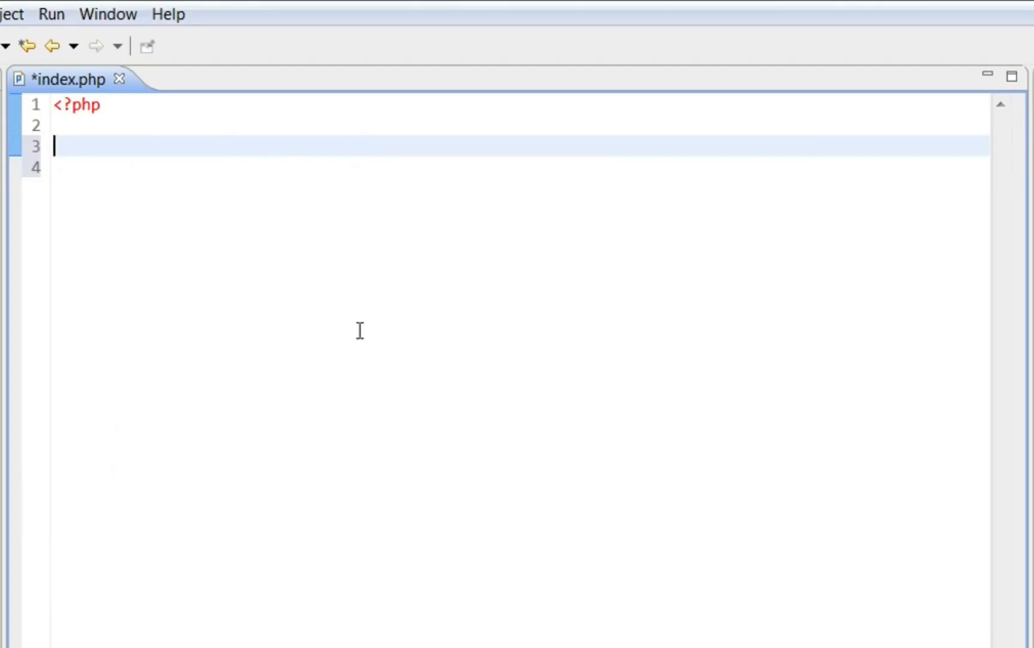
# Write the statement require_once 'ClassA.php'; on line 3 of index.php
pyautogui.write('require-')
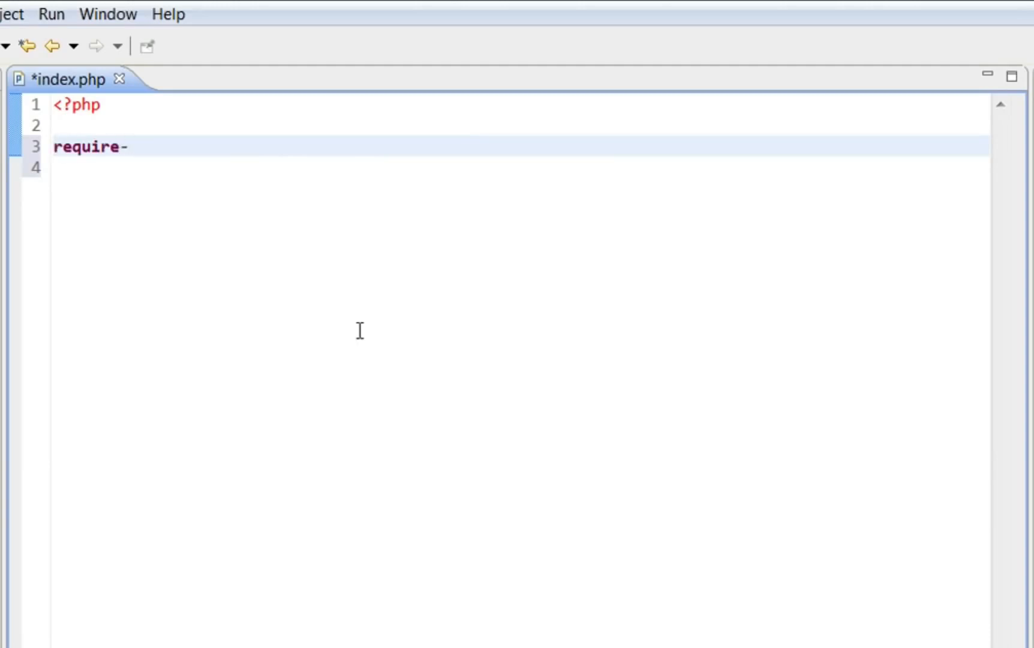
pyautogui.hotkey('ctrl', 'space')
pyautogui.write('_o')
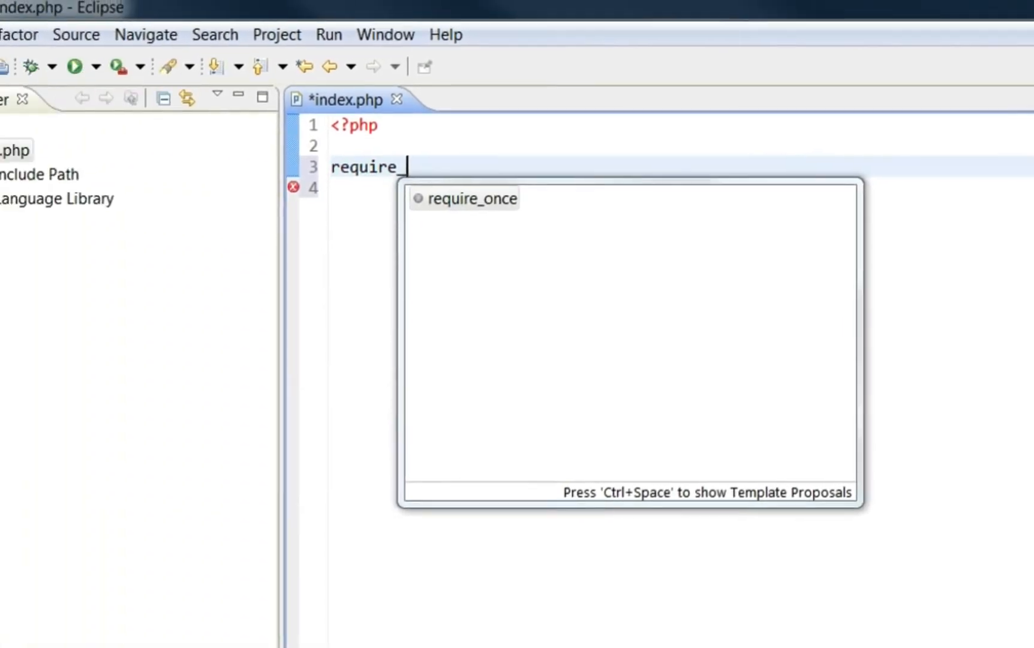
pyautogui.write("nce '")
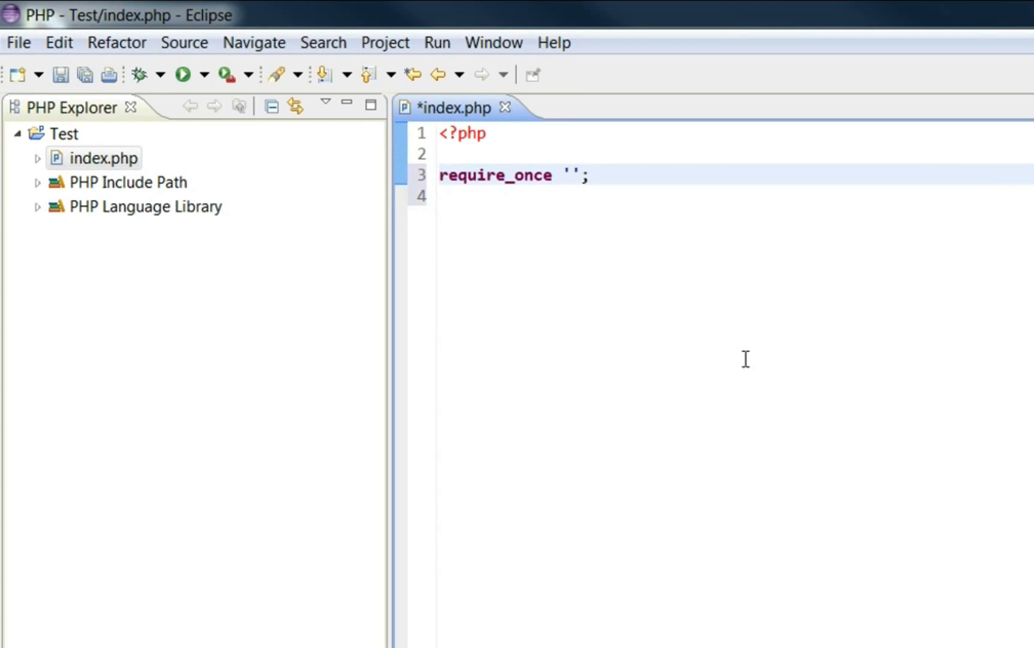
pyautogui.write('ClassA.php')
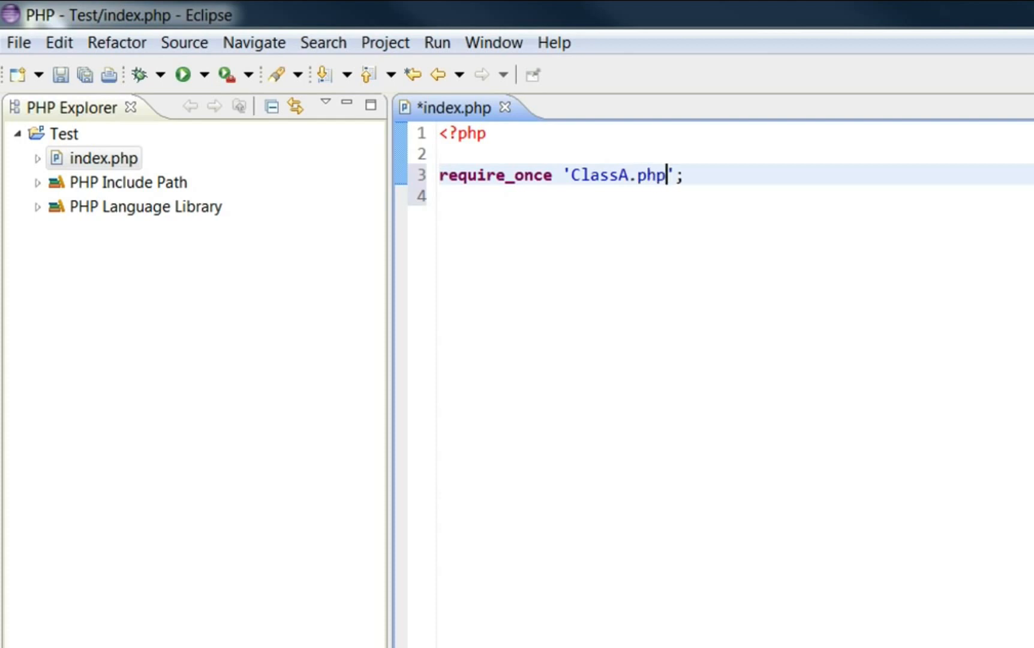
# Create a PHP file named ClassA.php in the Test project
pyautogui.rightClick(63, 133)
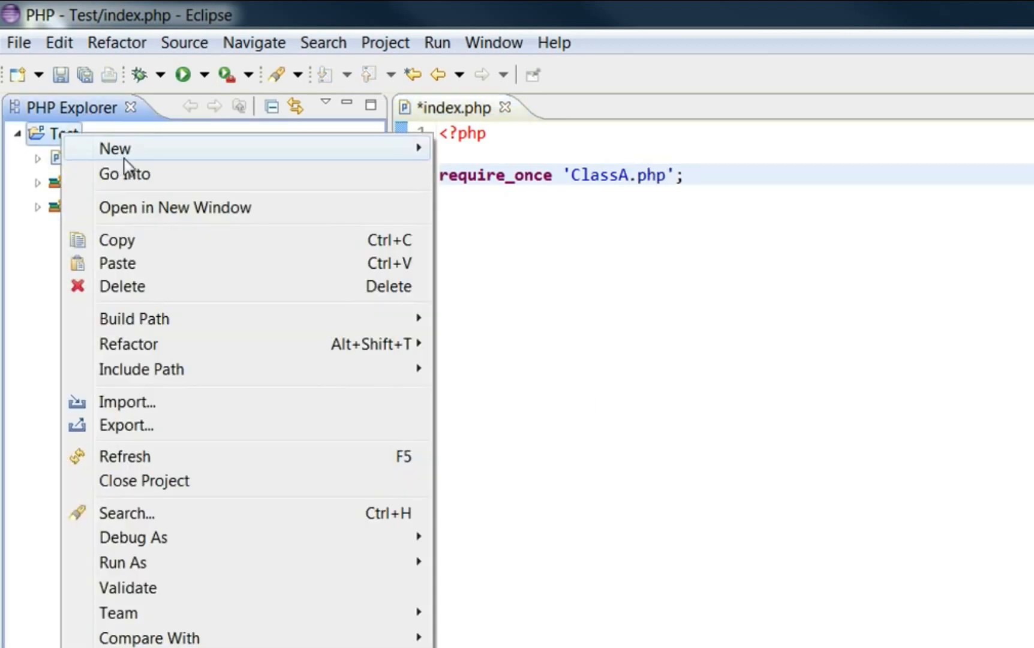
pyautogui.moveTo(94, 155)
pyautogui.click(562, 175)
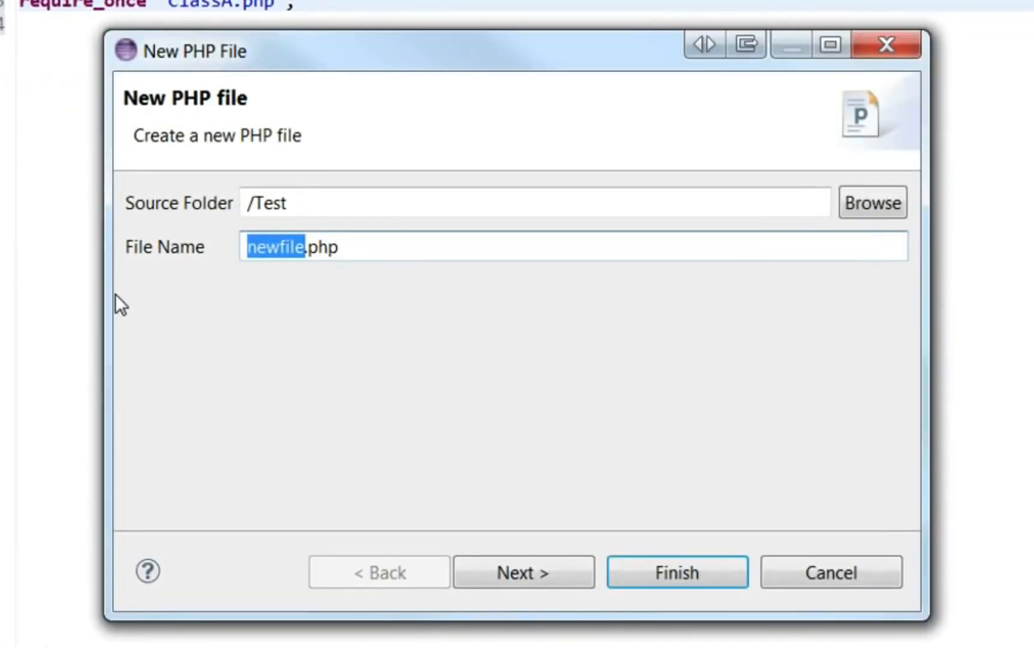
pyautogui.write('ClassA')
pyautogui.press('Return')
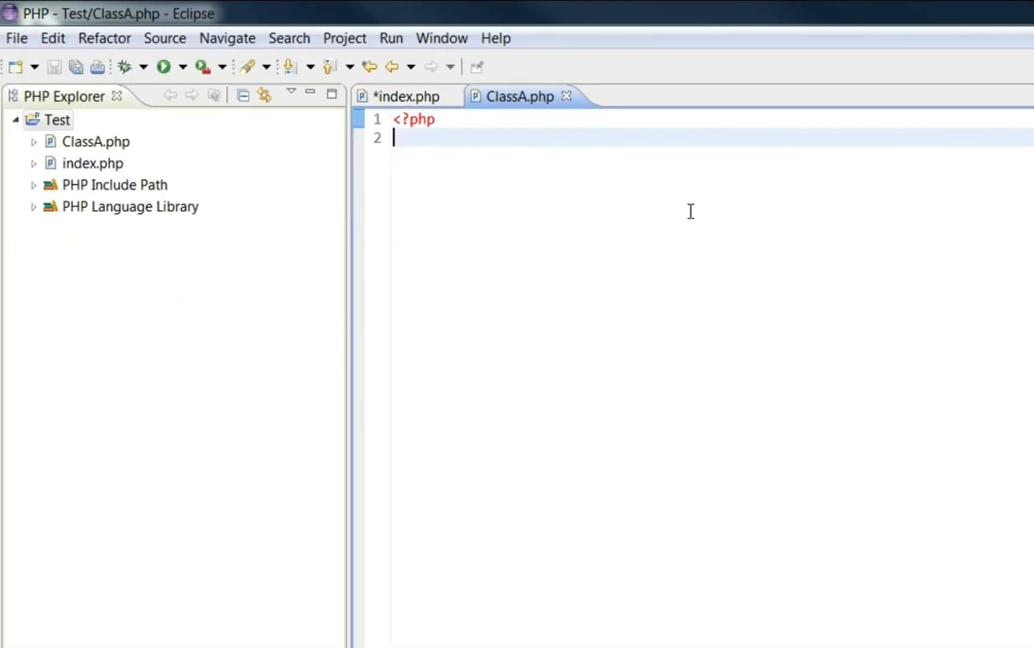
# Declare the class ClassA in ClassA.php with blank lines between its braces
pyautogui.press('Return')
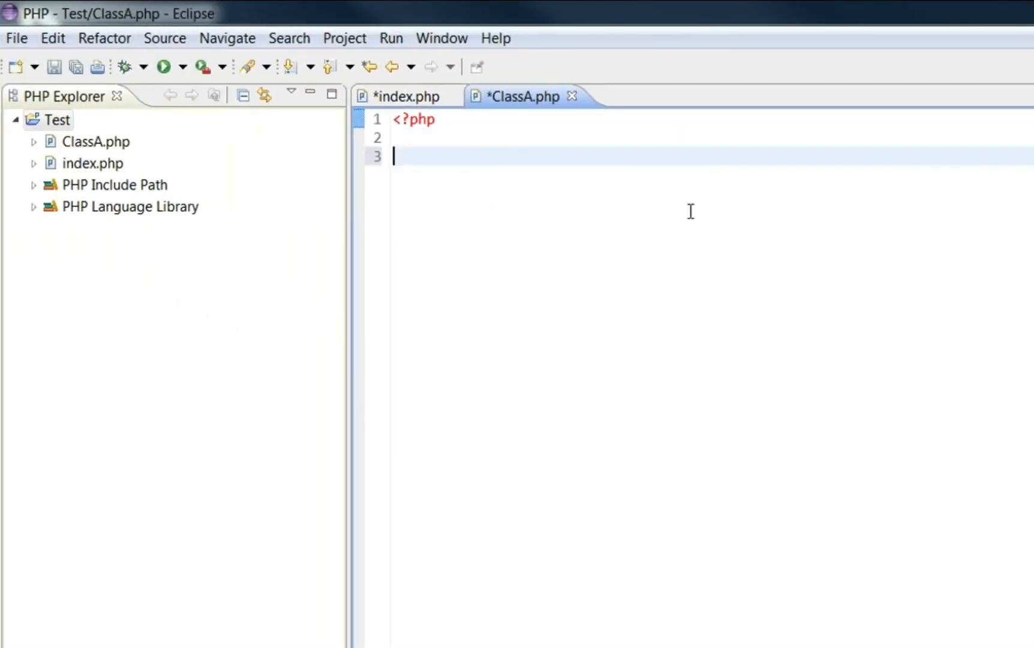
pyautogui.write('ClassA')
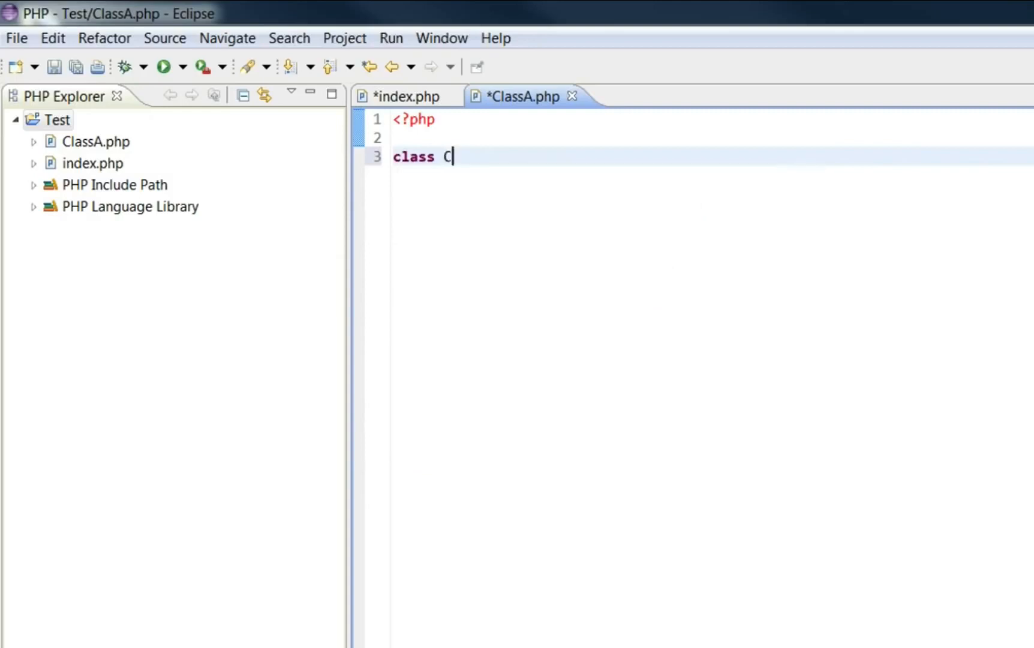
pyautogui.write(' {')
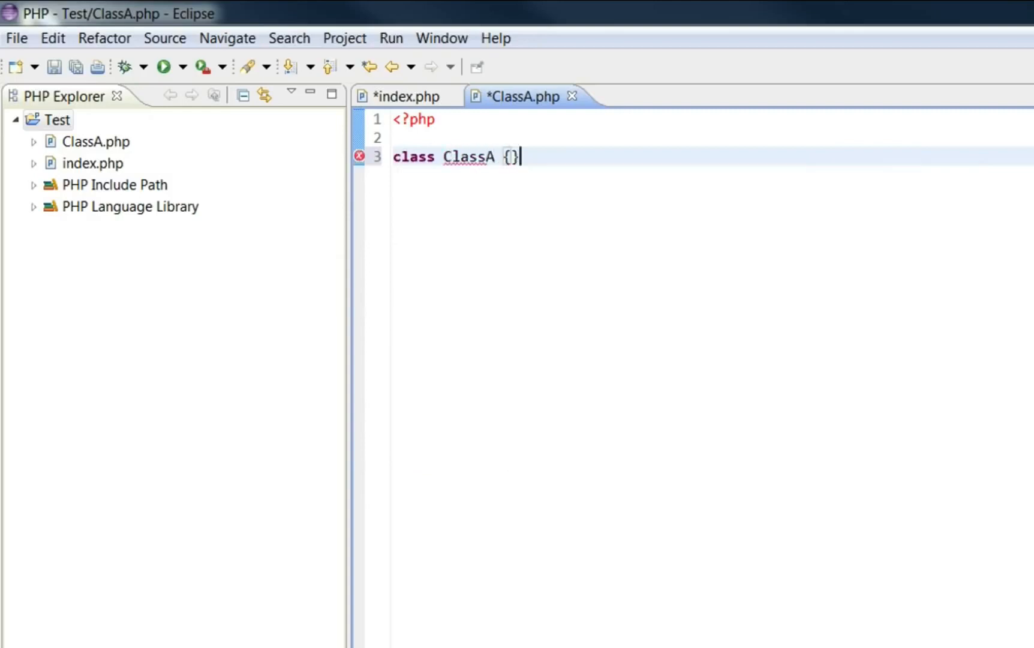
pyautogui.press('Return')
pyautogui.press('Return')
pyautogui.press('Return')
pyautogui.press('Up')
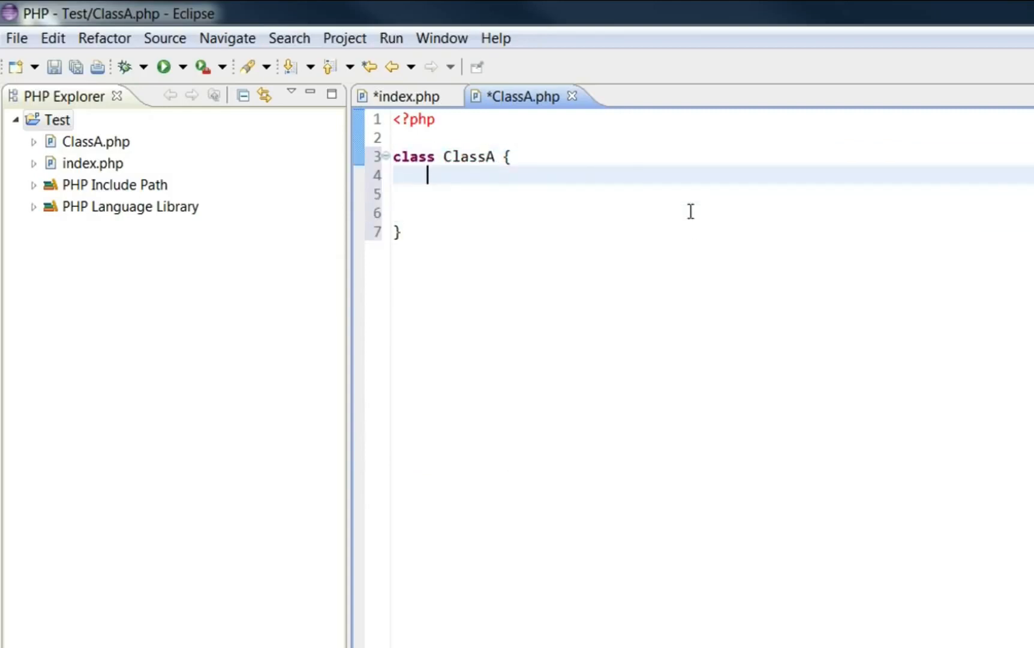
pyautogui.write('o')
pyautogui.press('BackSpace')
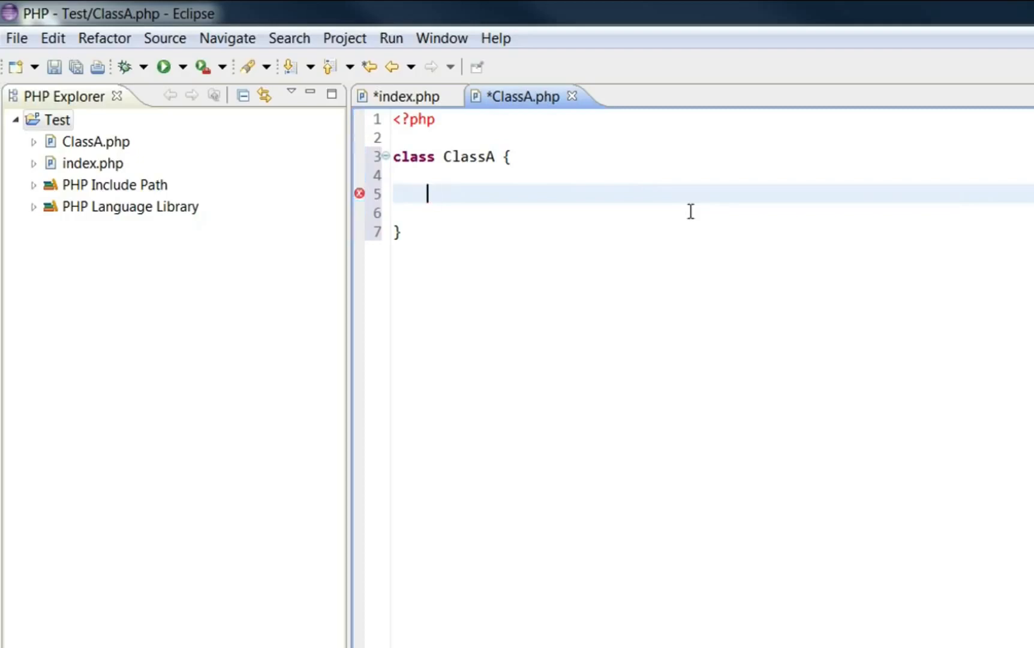
# Add an empty public function myFunction() without parameters inside ClassA
pyautogui.write('public function ')
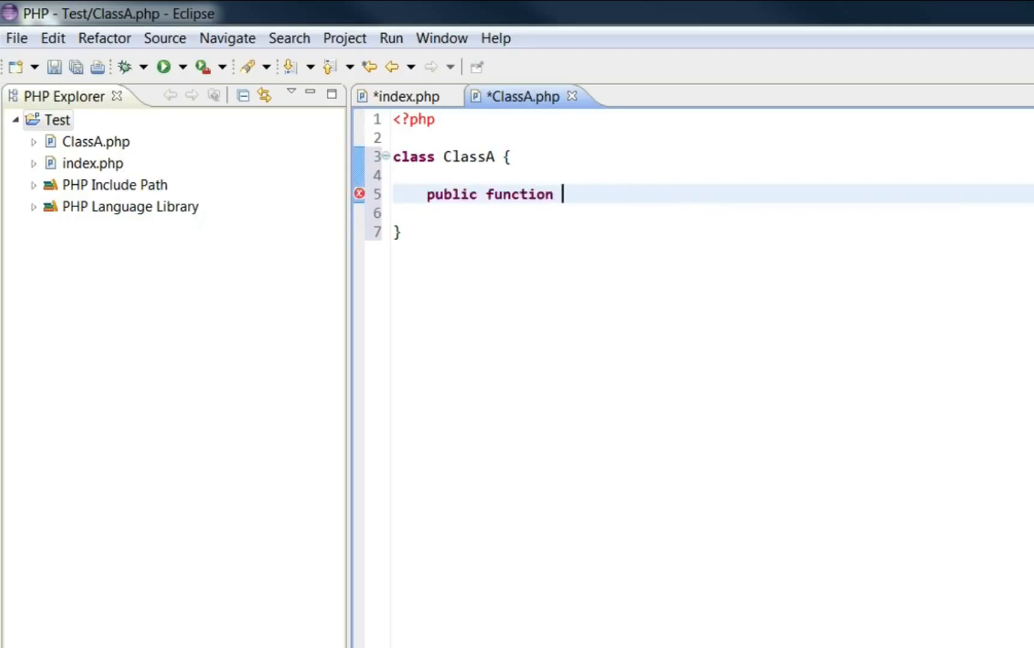
pyautogui.write('myFunction() {')
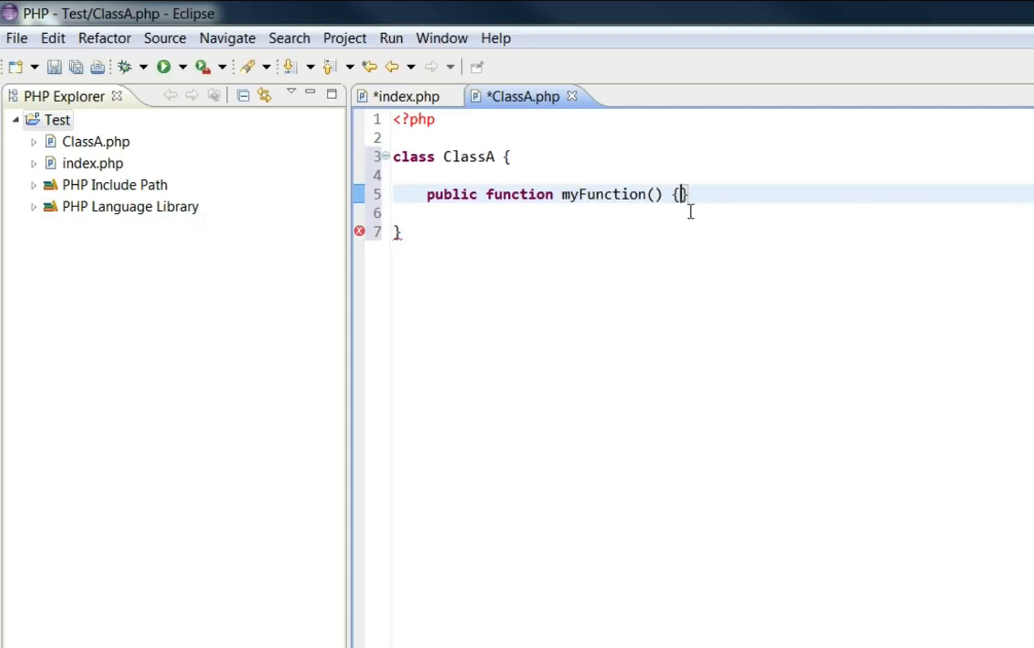
pyautogui.press('Return')
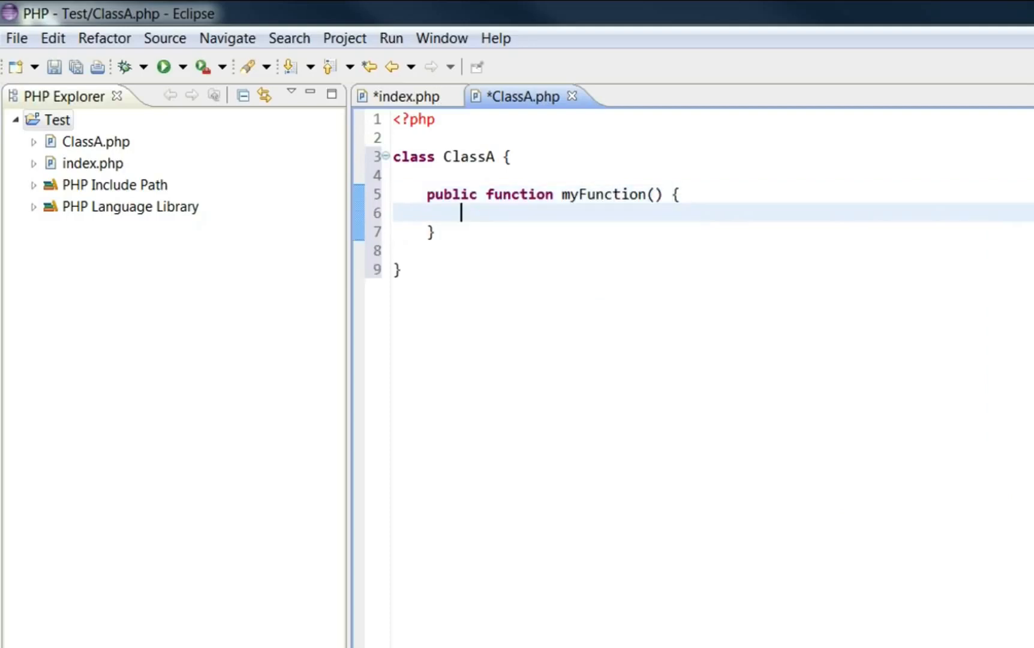
# Add an empty public function myFunction2() without parameters below myFunction in ClassA, and save ClassA.php
pyautogui.press('Down')
pyautogui.press('Down')
pyautogui.press('Return')
pyautogui.press('Return')
pyautogui.press('Up')
pyautogui.write('po')
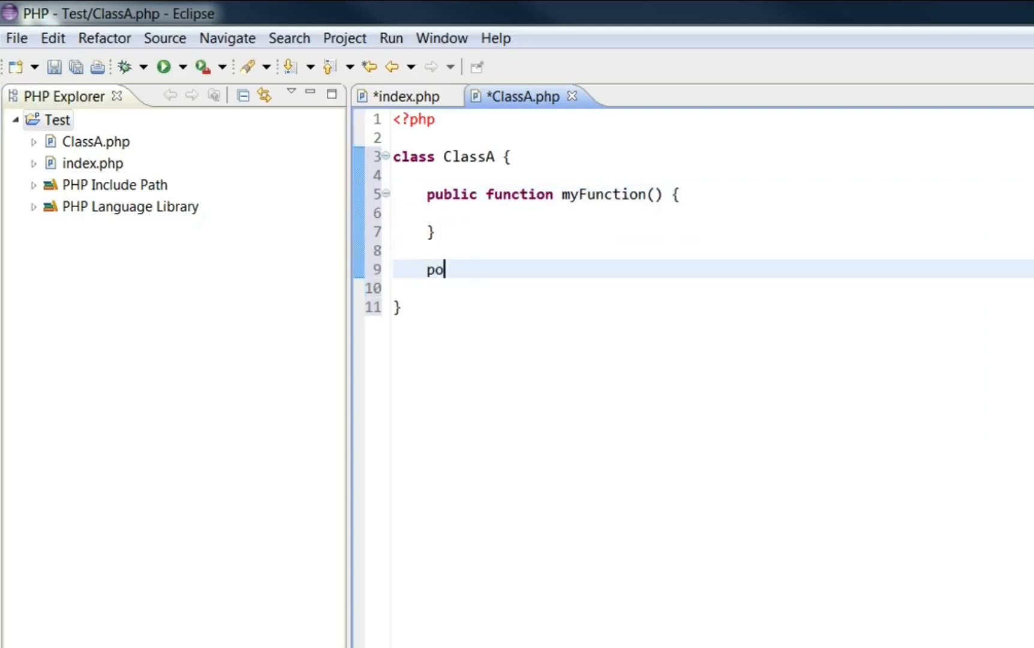
pyautogui.press('BackSpace')
pyautogui.write('ublic function M')
pyautogui.press('BackSpace')
pyautogui.write('m')
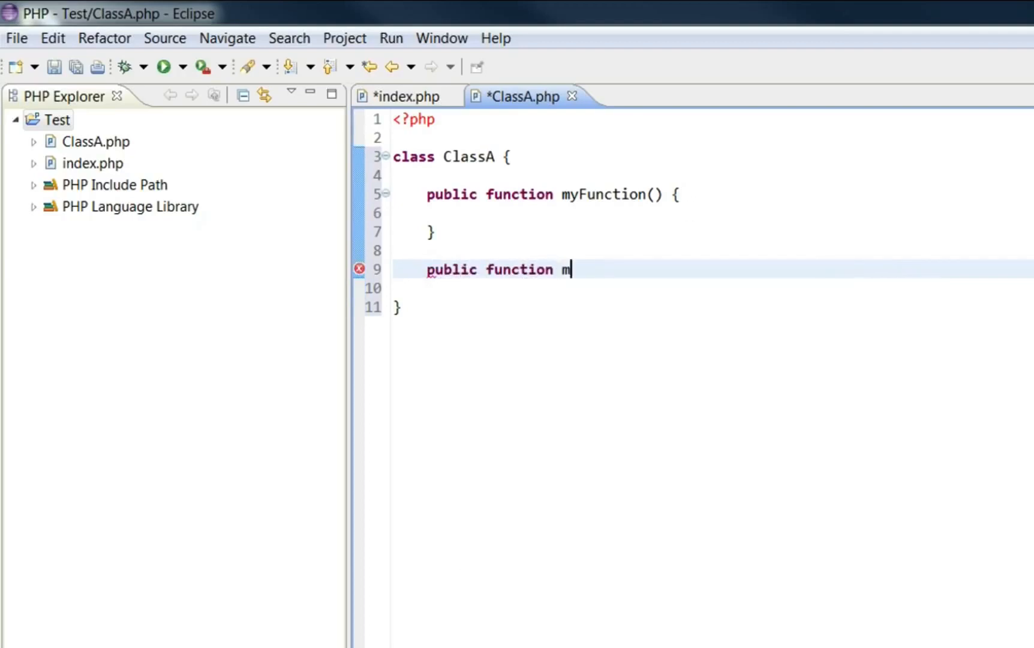
pyautogui.write('yFunction2() {}')
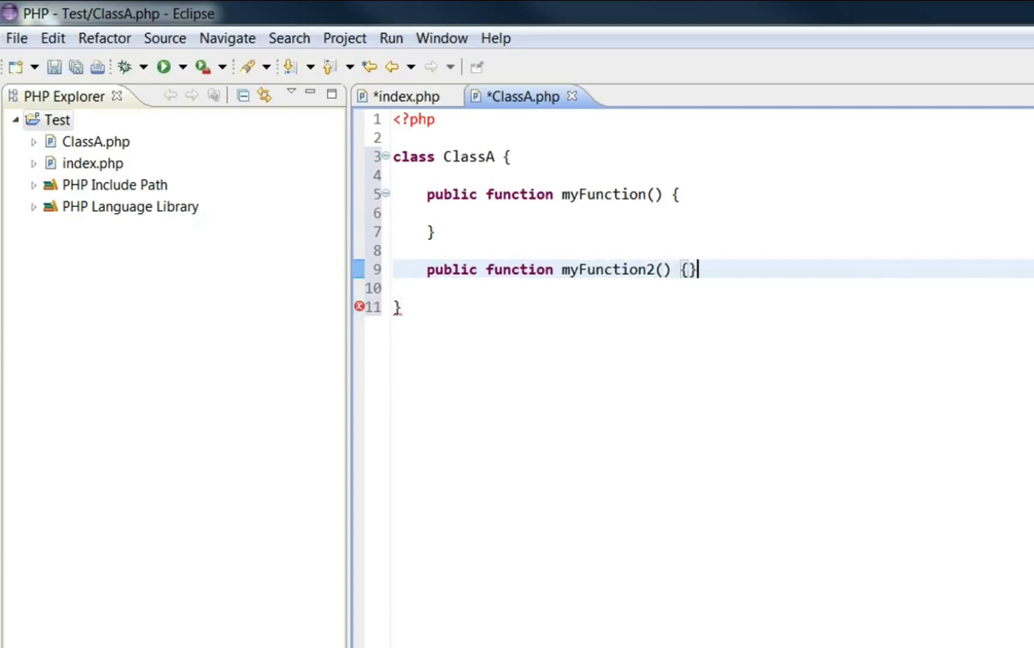
pyautogui.press('Left')
pyautogui.press('Return')
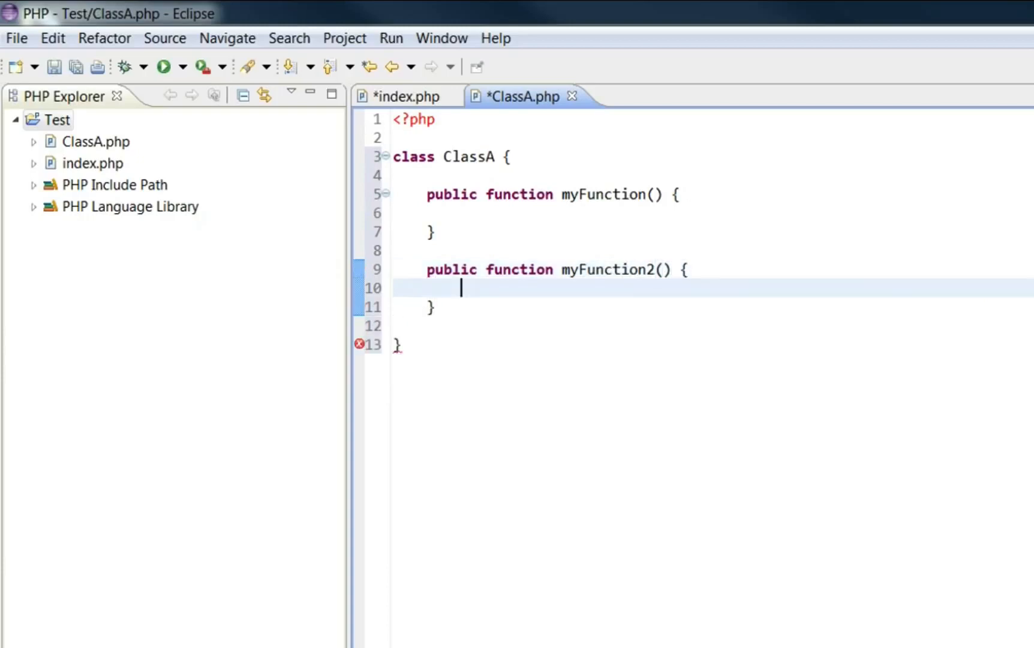
pyautogui.hotkey('ctrl', 's')
pyautogui.click(674, 396)
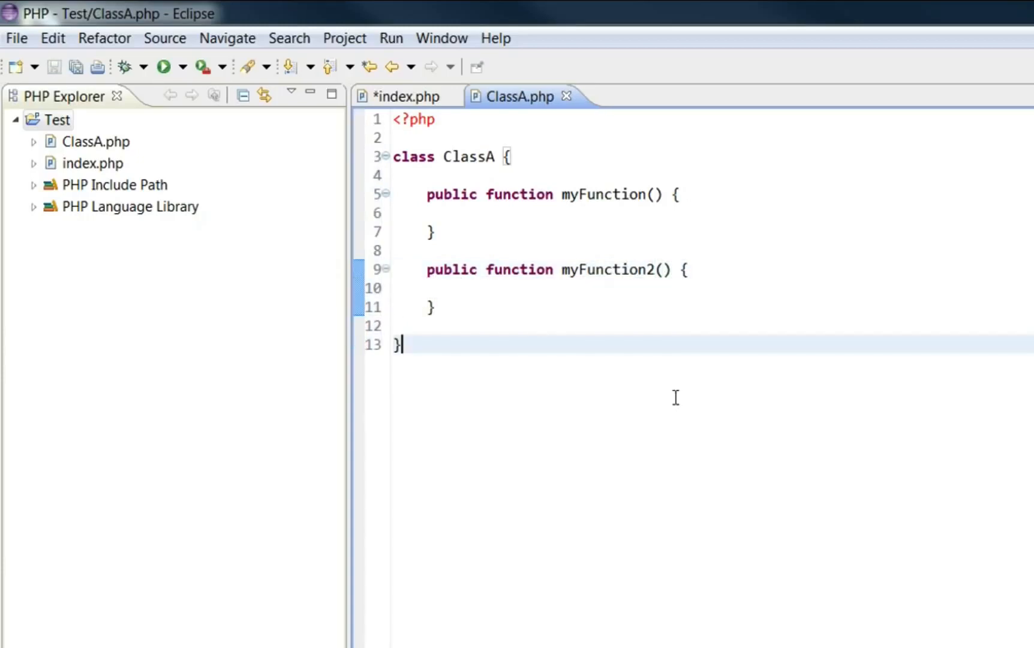
# Write the statement $oObject = new ClassA(); on line 5 of index.php, followed by a blank line
pyautogui.click(414, 98)
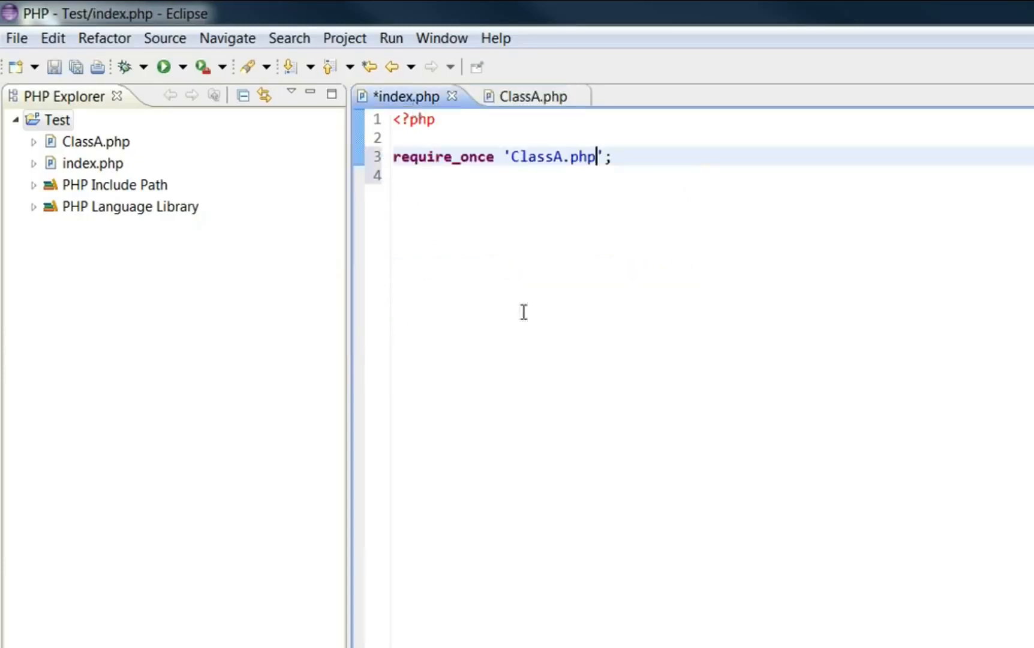
pyautogui.click(659, 194)
pyautogui.press('Return')
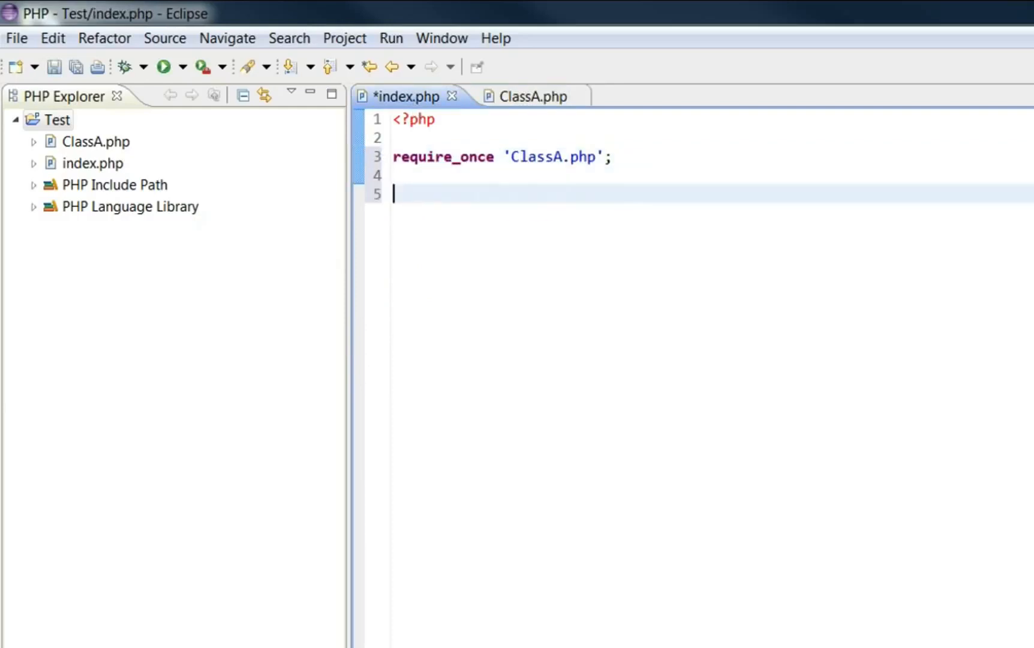
pyautogui.write('$oObejc')
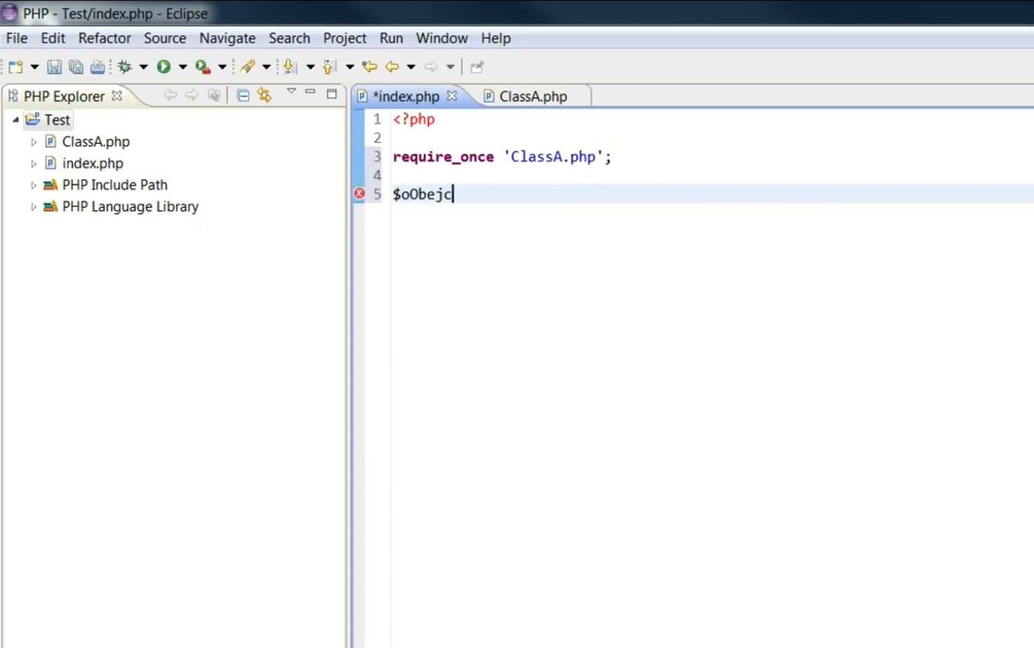
pyautogui.write('t = new')
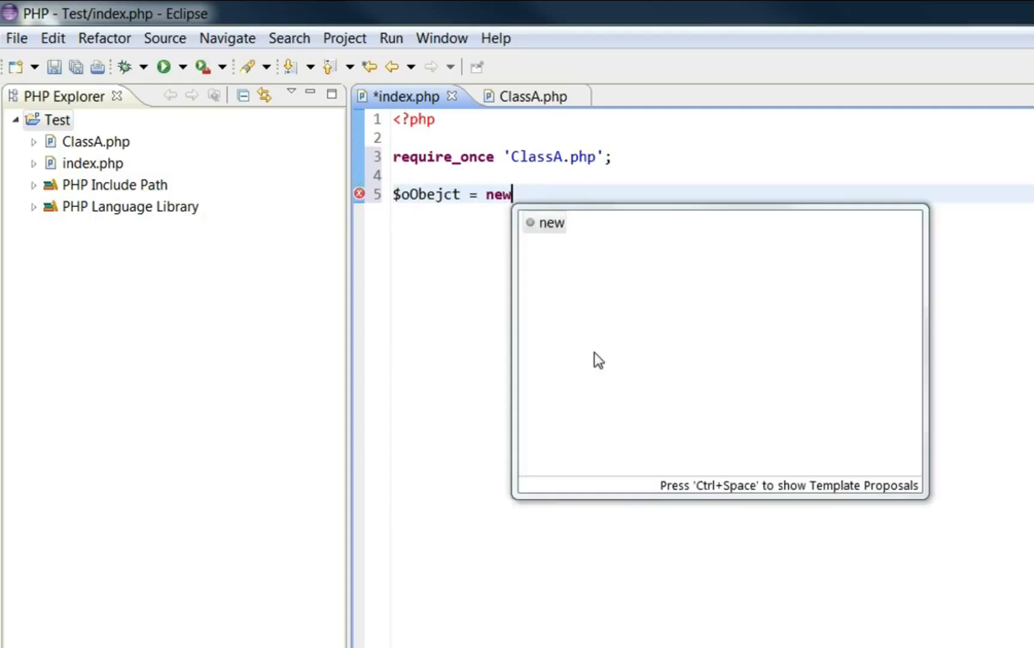
pyautogui.press('Left')
pyautogui.press('Left')
pyautogui.press('Left')
pyautogui.press('Left')
pyautogui.press('Left')
pyautogui.press('Left')
pyautogui.press('Left')
pyautogui.press('Left')
pyautogui.press('BackSpace')
pyautogui.press('BackSpace')
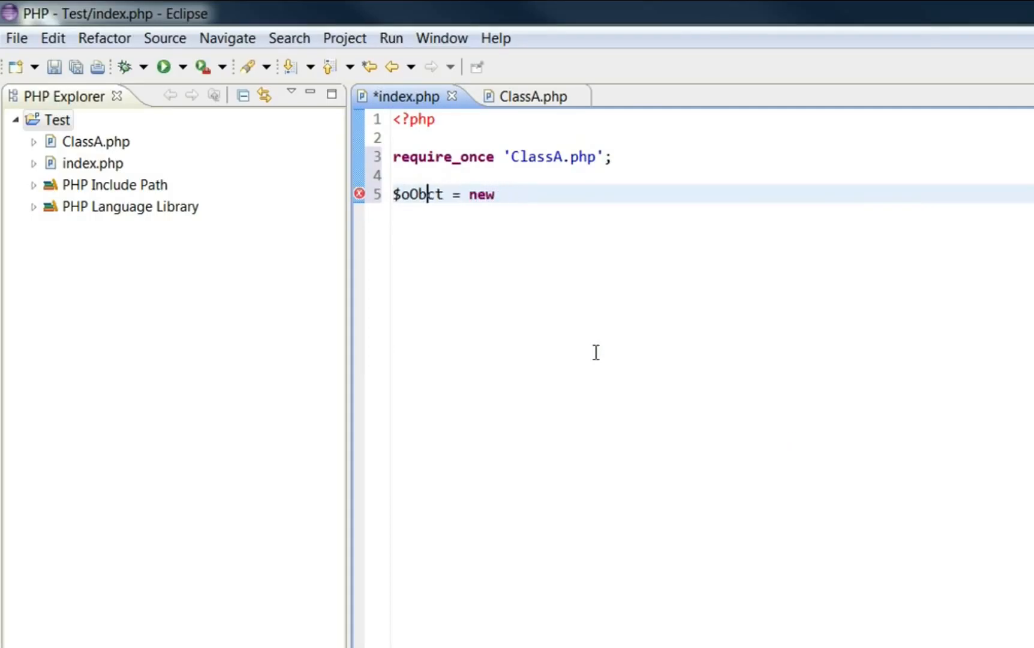
pyautogui.write('je')
pyautogui.press('End')
pyautogui.write('Cl')
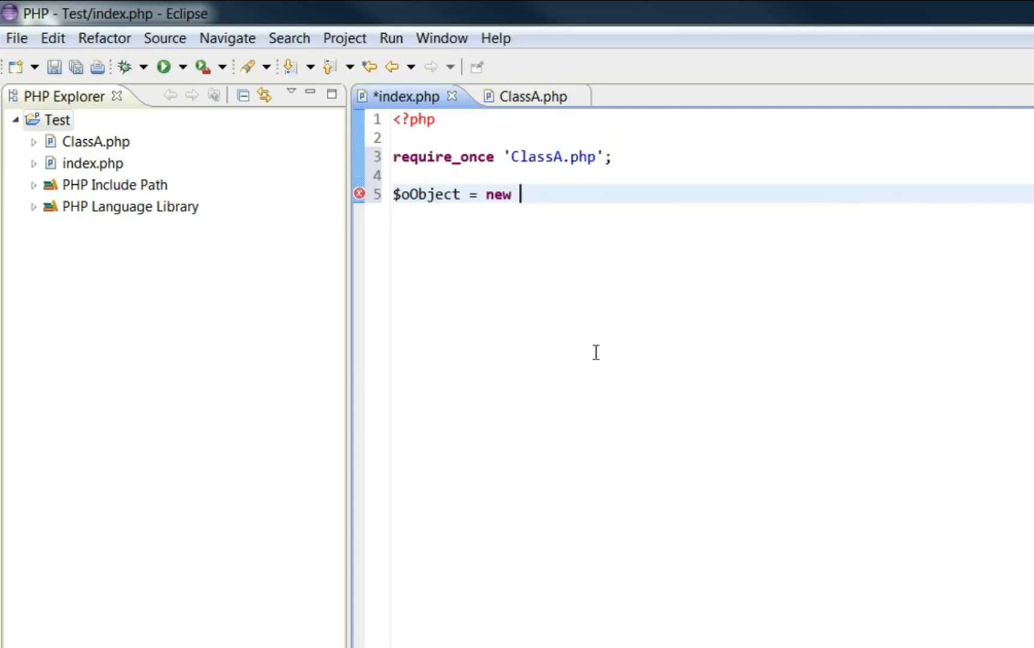
pyautogui.press('Return')
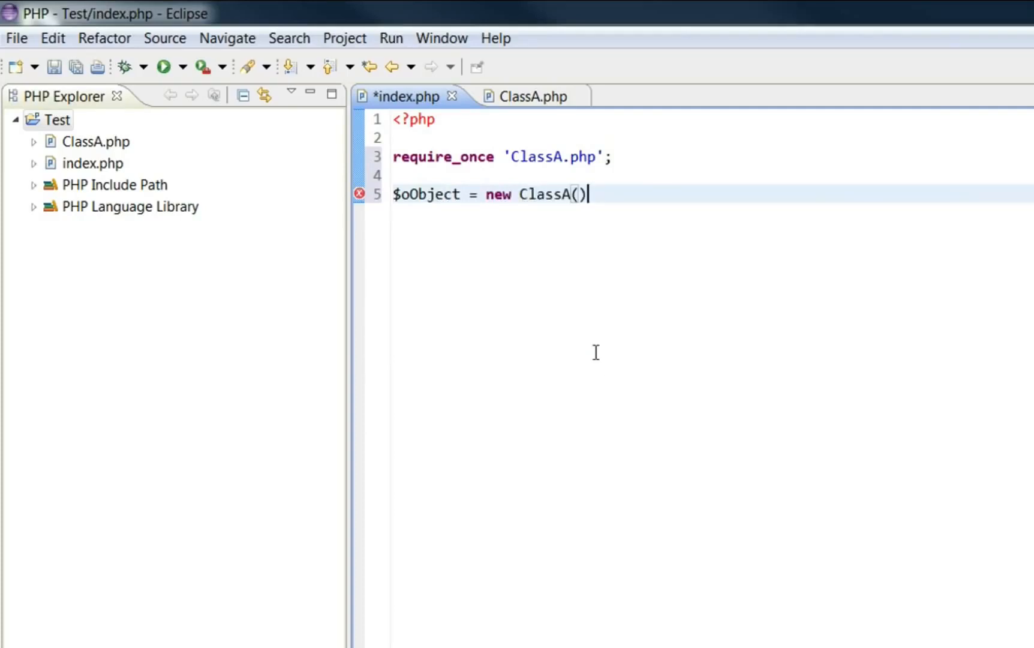
pyautogui.write(';')
pyautogui.press('Return')
pyautogui.press('Return')
pyautogui.write('$ob')
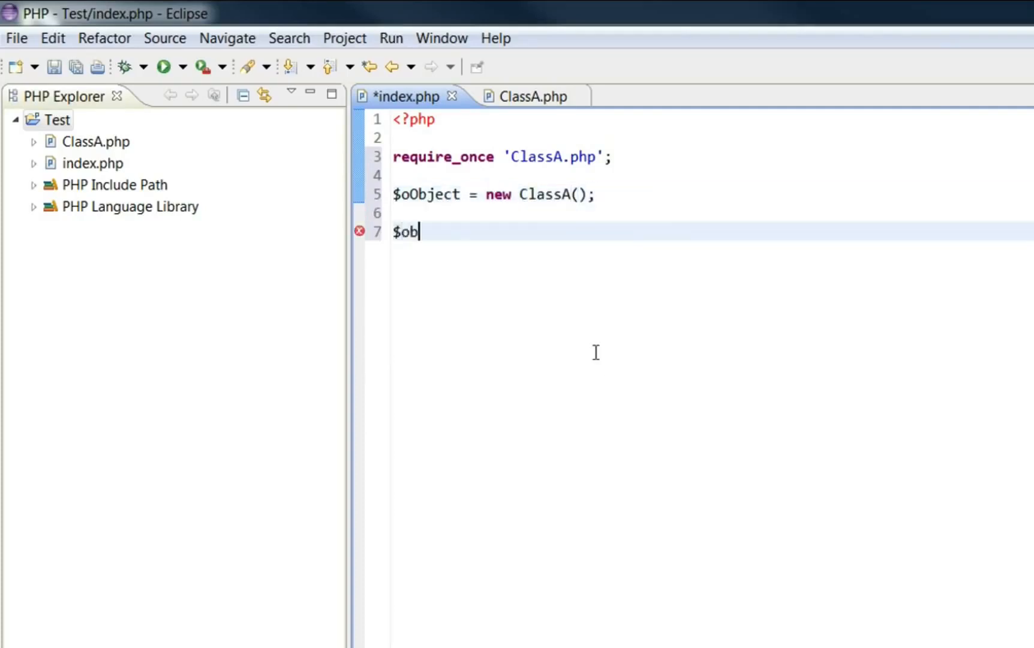
pyautogui.press('BackSpace')
pyautogui.write('B')
pyautogui.press('BackSpace')
pyautogui.write('Object')
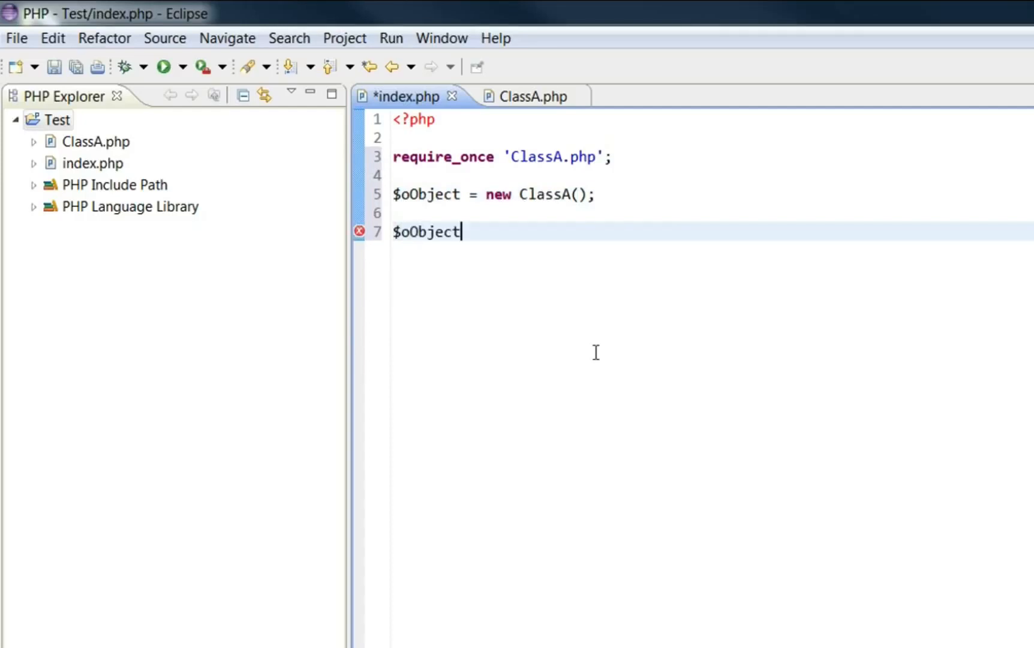
pyautogui.hotkey('shift', 'Home')
pyautogui.press('BackSpace')
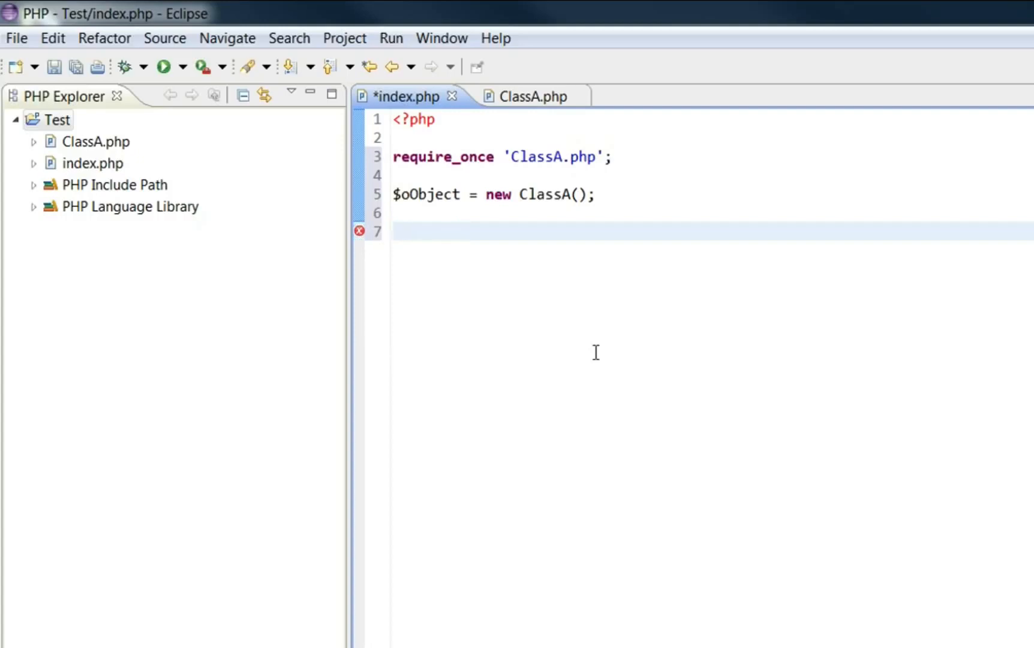
# Begin a method call on line 7 with $oObject->m, completing the variable name through content assist
pyautogui.write('$o')
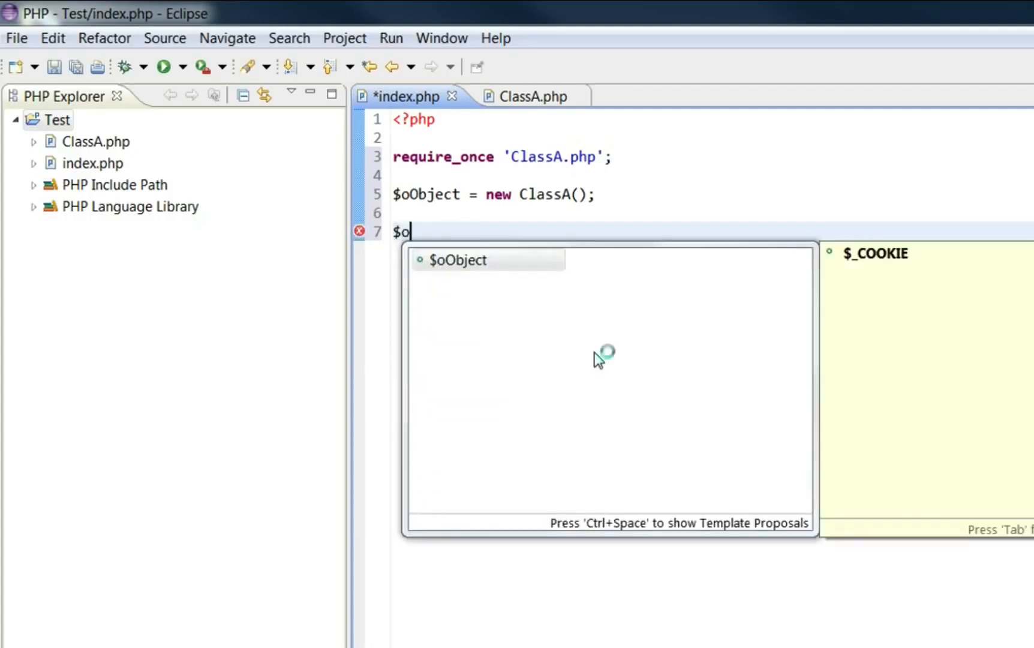
pyautogui.press('Return')
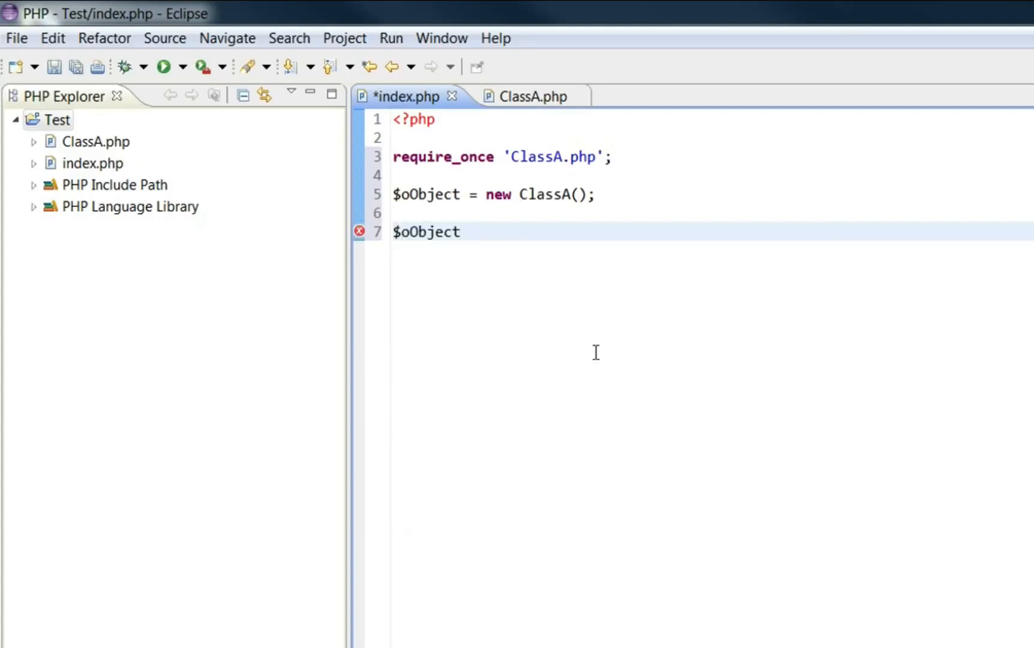
pyautogui.write('->')
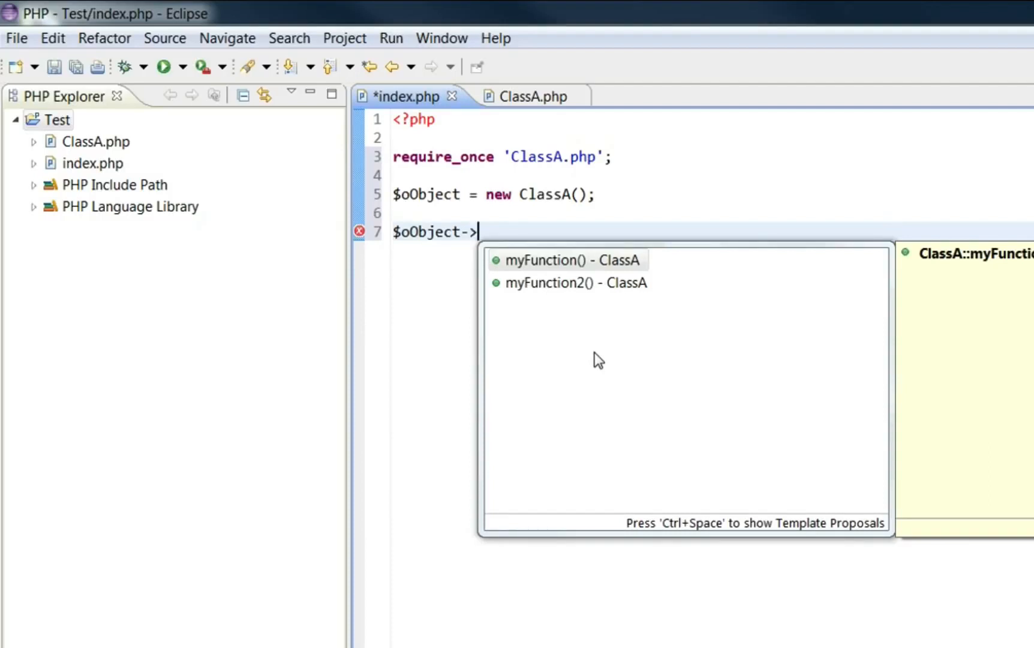
pyautogui.write('mm')
pyautogui.press('BackSpace')
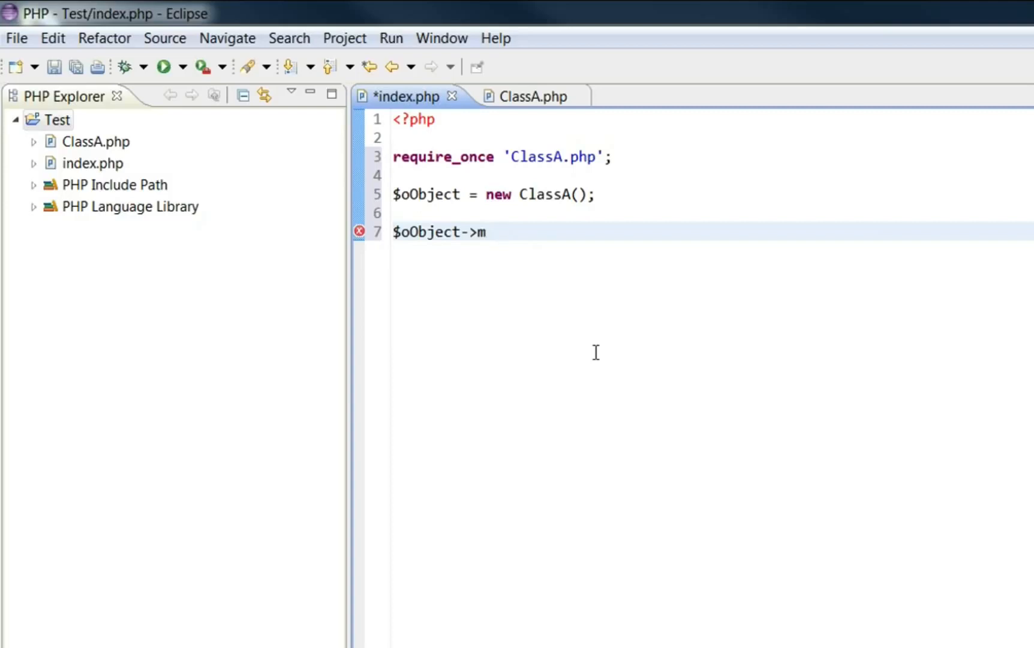
pyautogui.hotkey('shift', 'Home')
pyautogui.hotkey('shift', 'Up')
pyautogui.hotkey('shift', 'Up')
pyautogui.hotkey('shift', 'Up')
pyautogui.hotkey('shift', 'Up')
pyautogui.press('BackSpace')
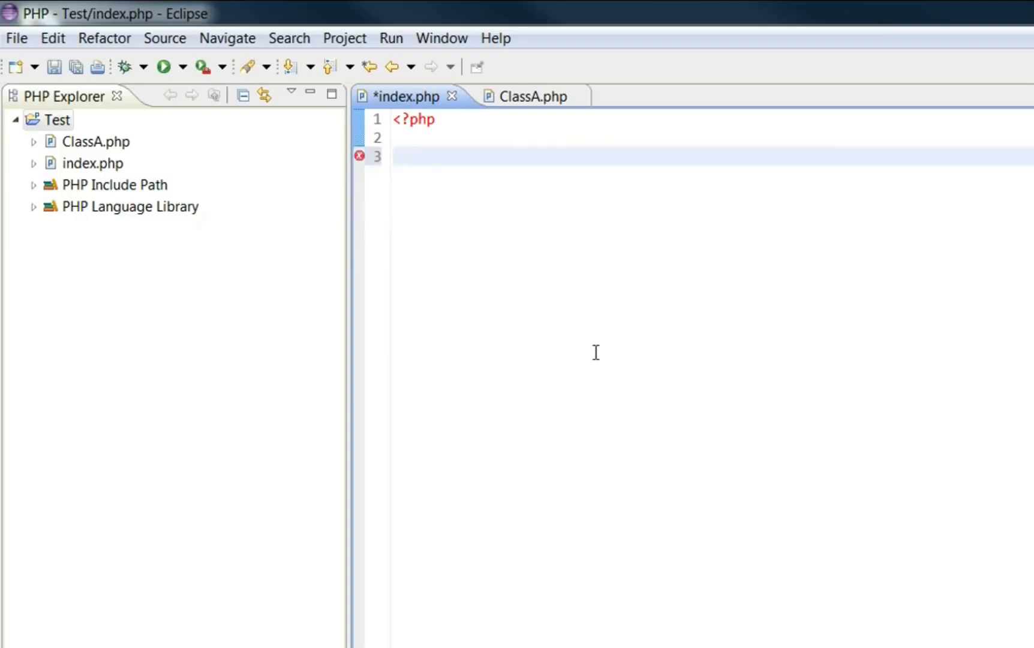
pyautogui.hotkey('ctrl', 'z')
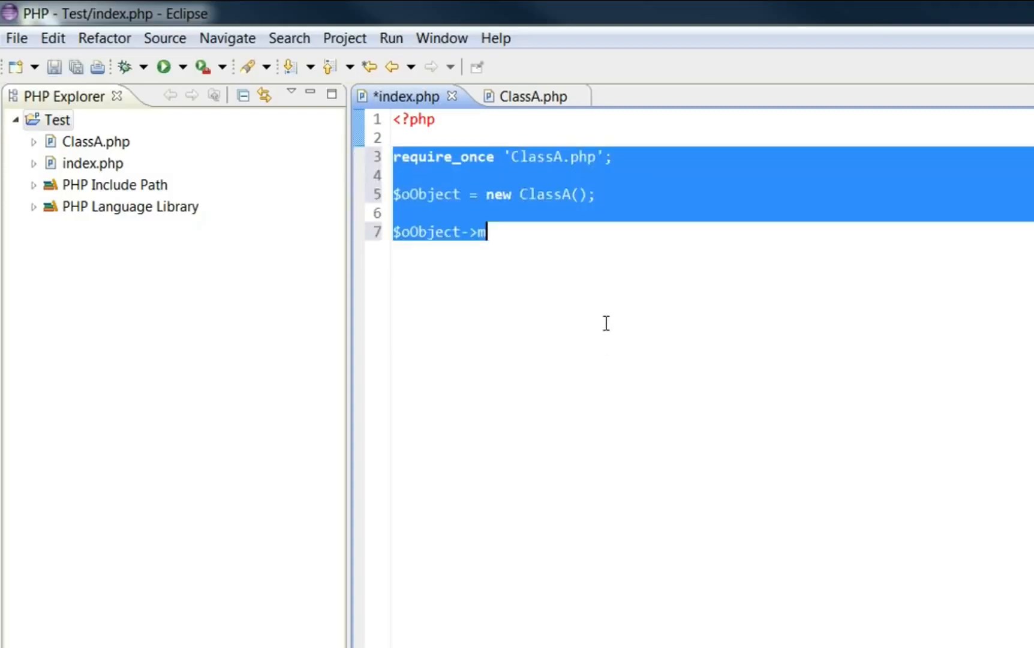
# Complete the call on line 7 as $oObject->myFunction(); using content assist for the method name
pyautogui.click(601, 350)
pyautogui.write('y')
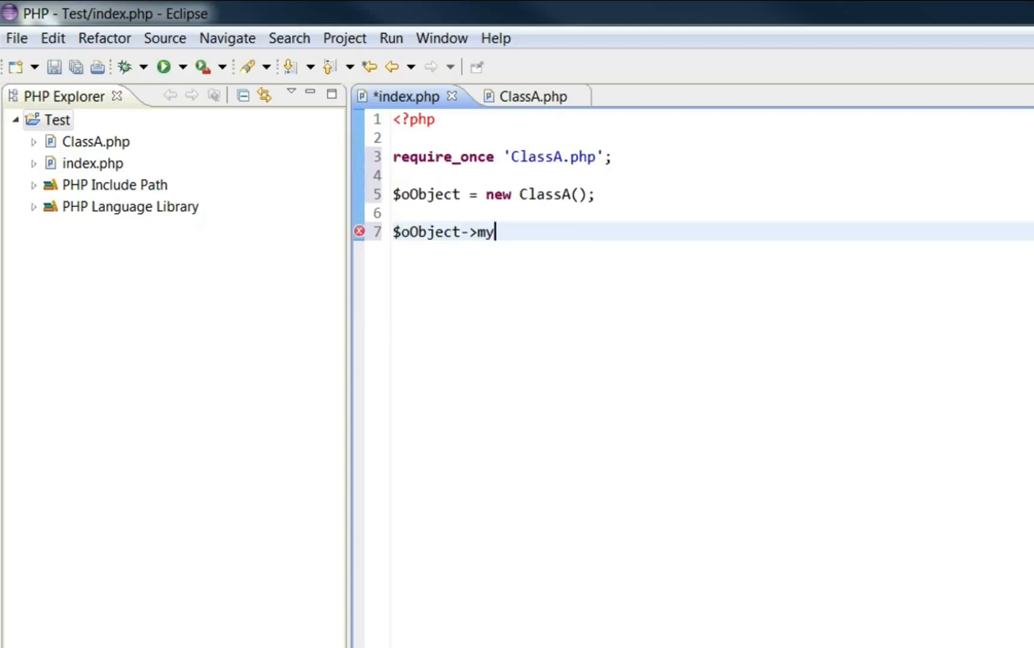
pyautogui.hotkey('ctrl', 'space')
pyautogui.press('Return')
pyautogui.write(';')
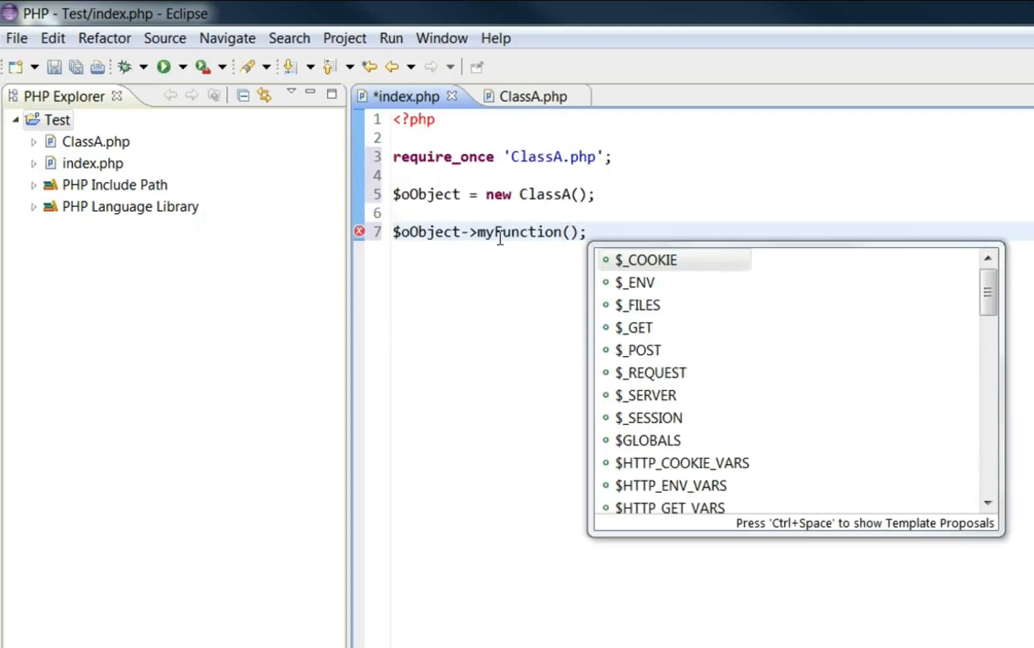
pyautogui.press('Escape')
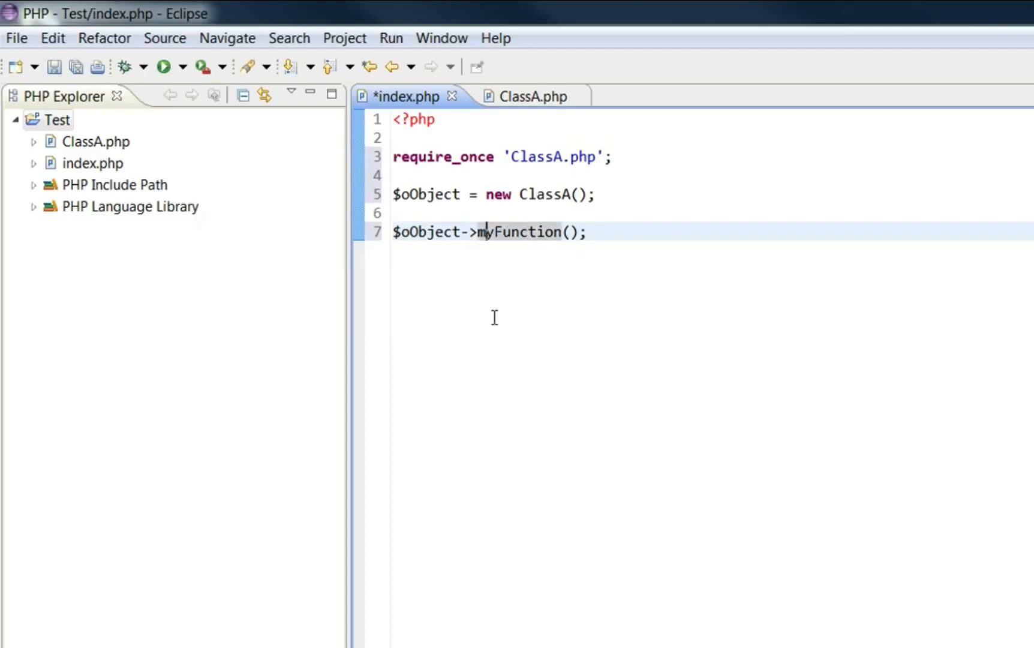
# Jump from the myFunction call in index.php to its declaration in ClassA.php, and return to index.php
pyautogui.moveTo(499, 241)
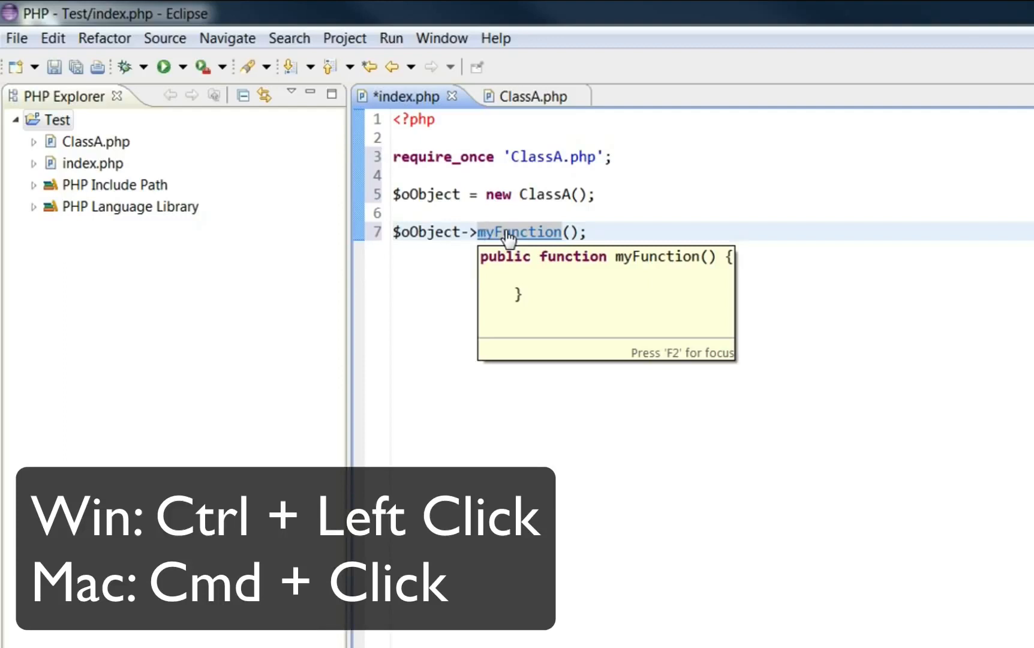
pyautogui.keyDown('ctrl'); pyautogui.click(509, 236); pyautogui.keyUp('ctrl')
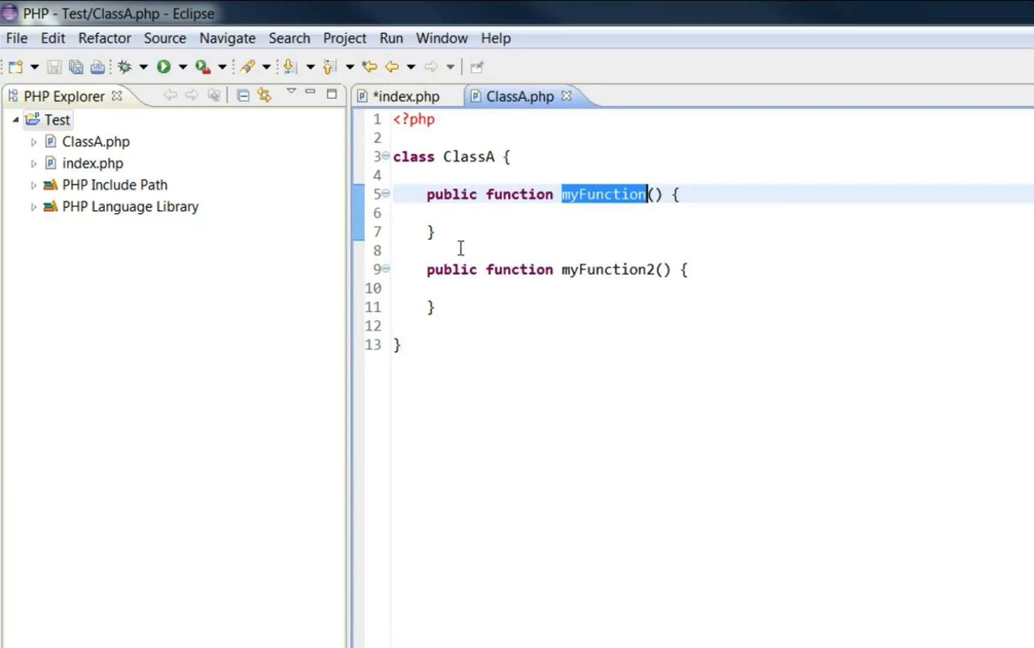
pyautogui.click(408, 97)
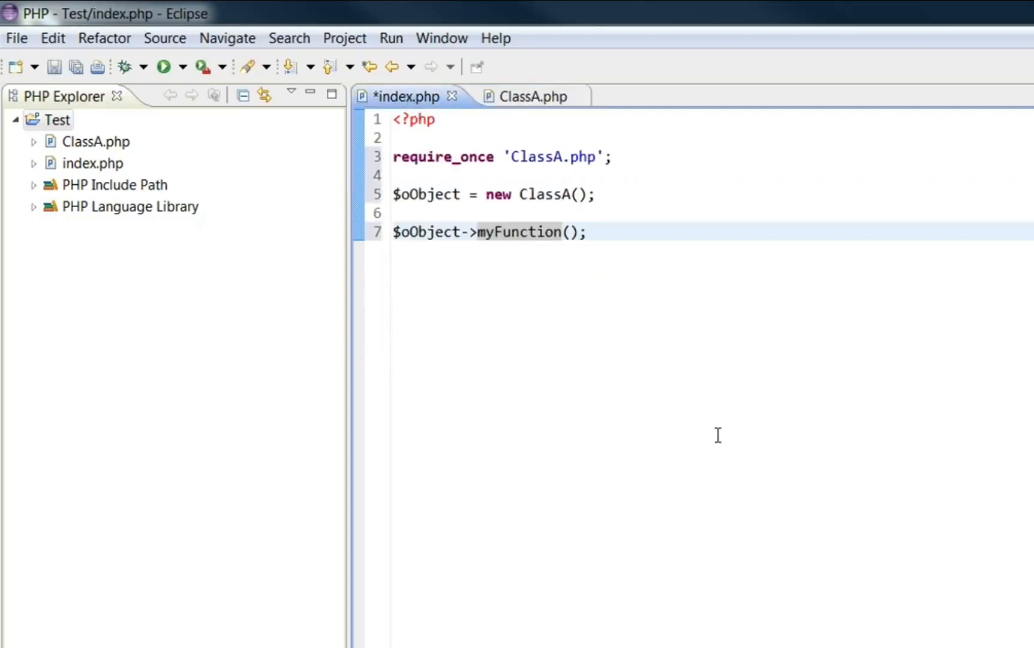